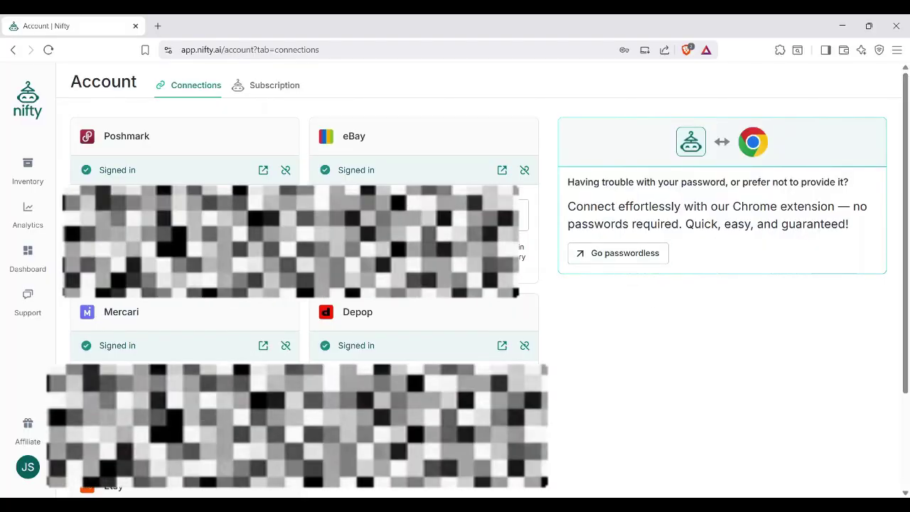
# - Review the account's subscription plan and look over the automation dashboard for all connected marketplaces
pyautogui.click(269, 85)
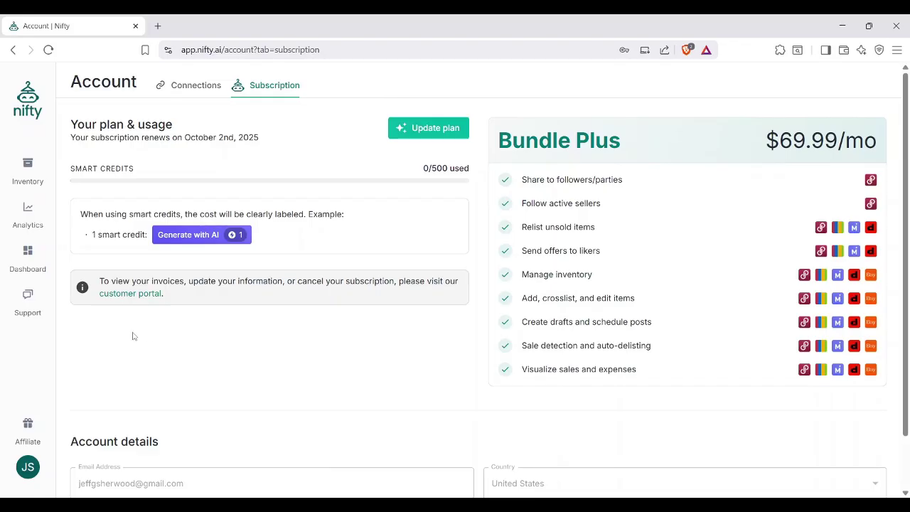
pyautogui.click(27, 257)
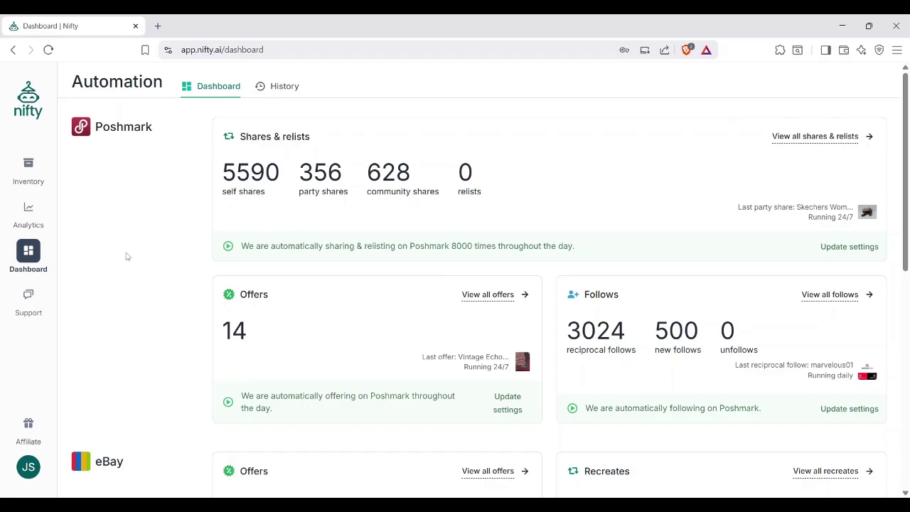
pyautogui.scroll(-4, 126, 256)
pyautogui.scroll(-3, 127, 263)
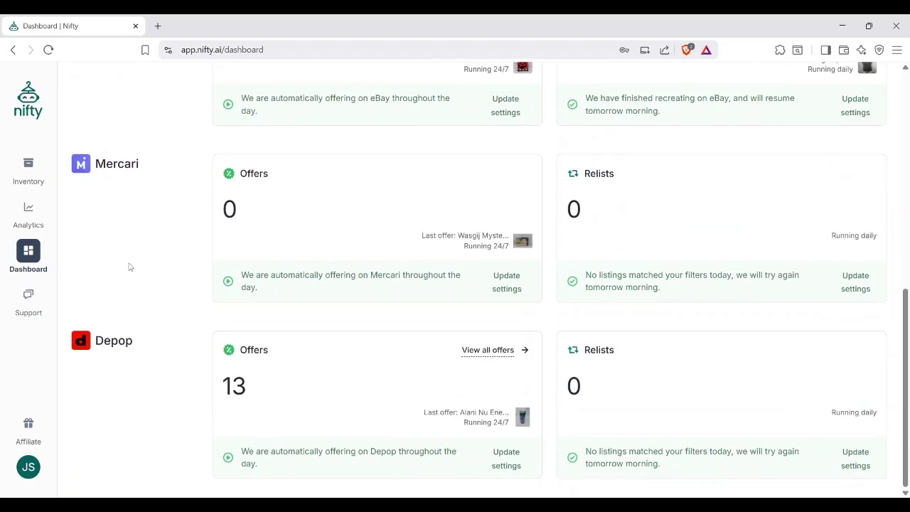
pyautogui.scroll(8, 129, 259)
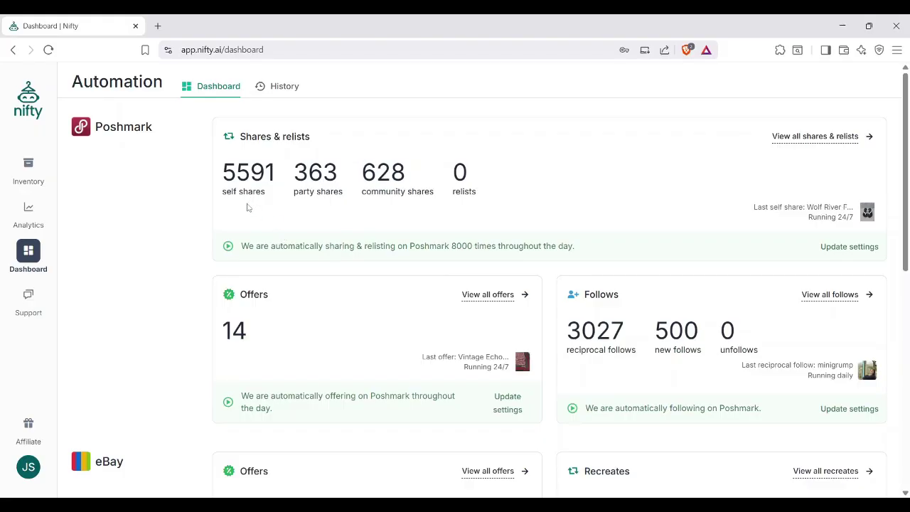
# - Open the Poshmark shares and relists settings and re-enter 7200 as the daily self-shares goal
pyautogui.click(838, 248)
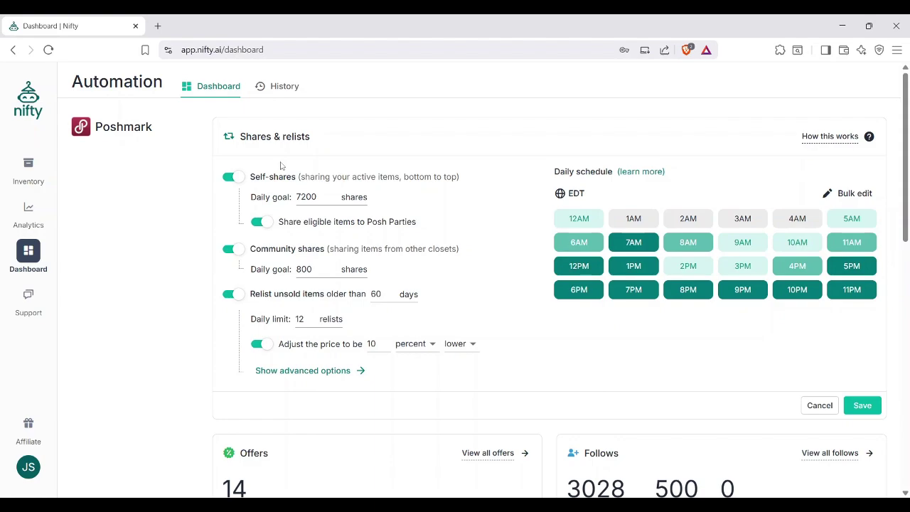
pyautogui.click(322, 197)
pyautogui.press('BackSpace')
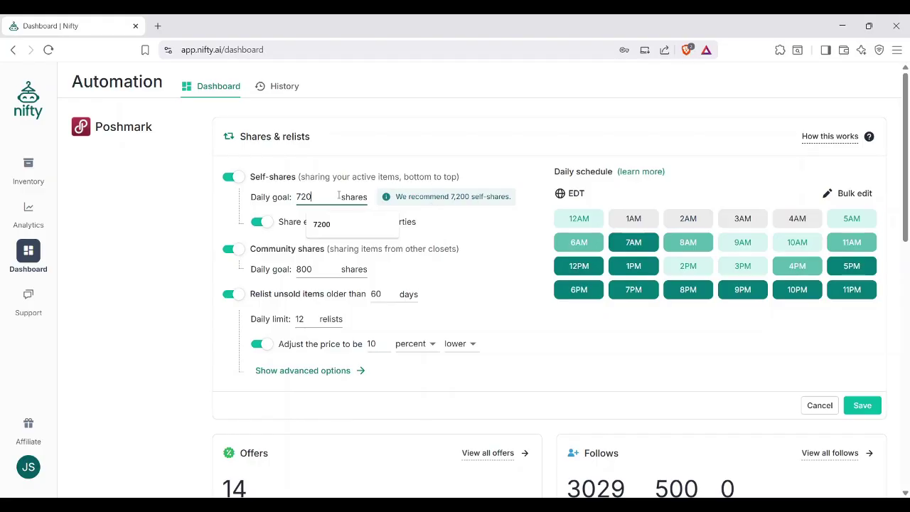
pyautogui.write('0')
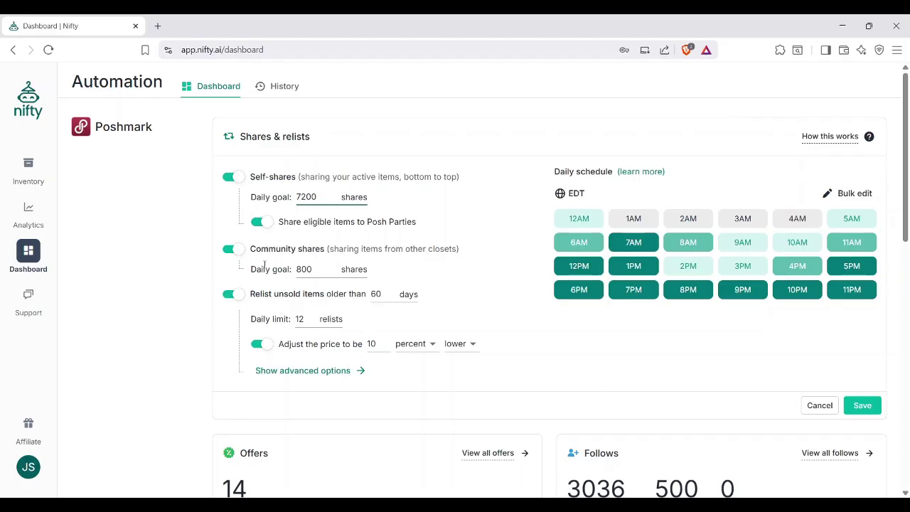
pyautogui.click(340, 266)
pyautogui.scroll(-1, 445, 265)
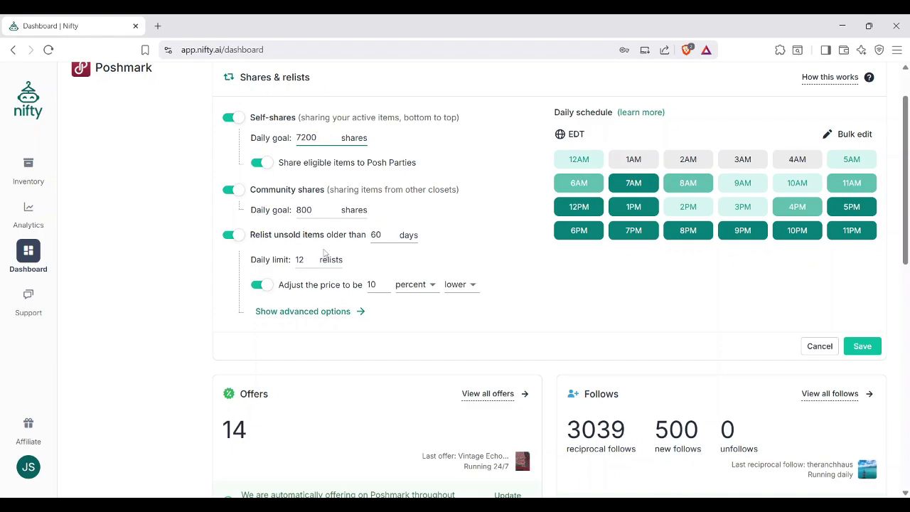
# - Re-enter 12 as the daily limit for relisting unsold Poshmark items
pyautogui.click(308, 259)
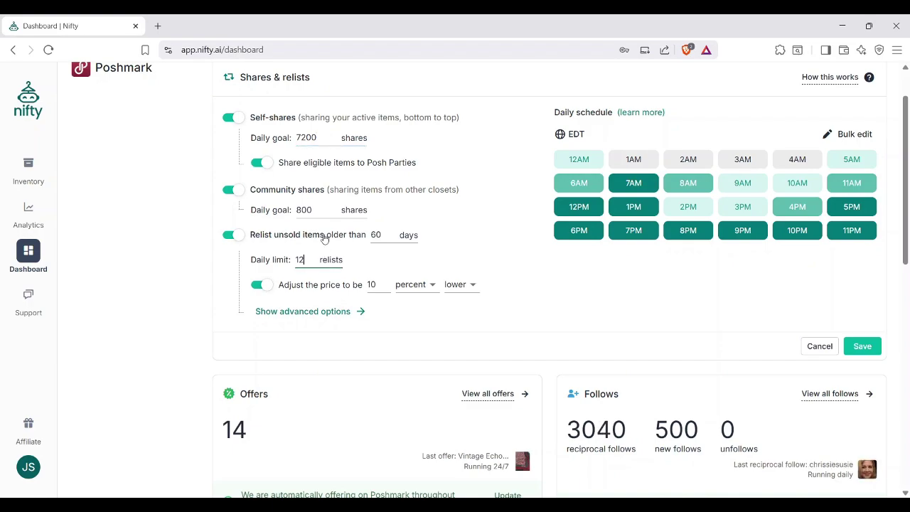
pyautogui.press('BackSpace')
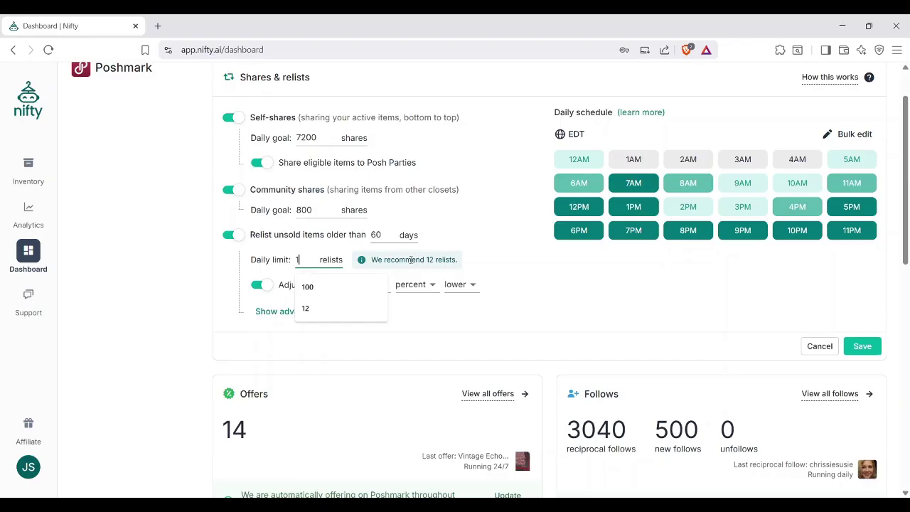
pyautogui.write('2')
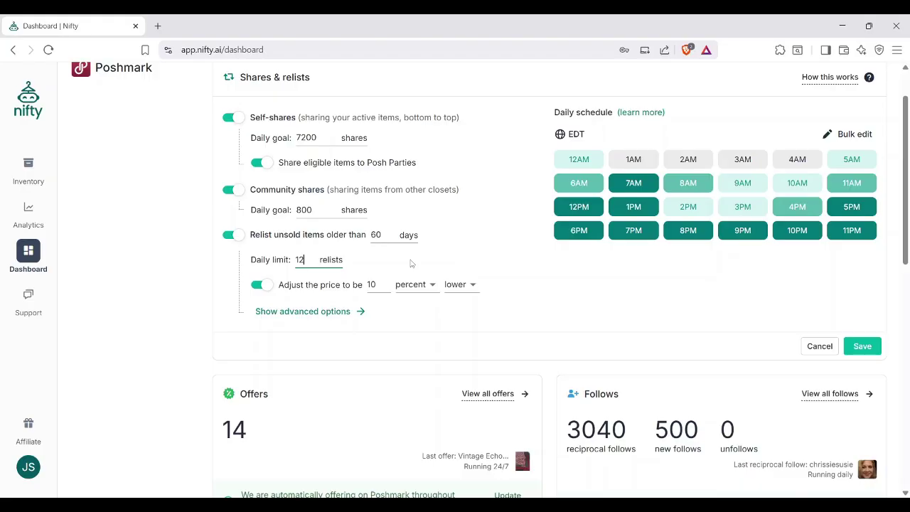
pyautogui.click(443, 257)
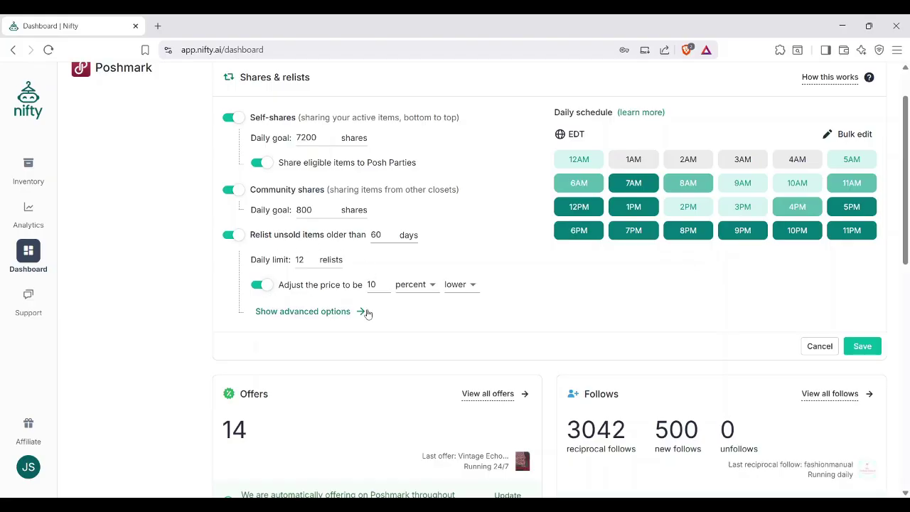
# - View the available unit and direction choices for the relist price adjustment without changing them
pyautogui.click(417, 290)
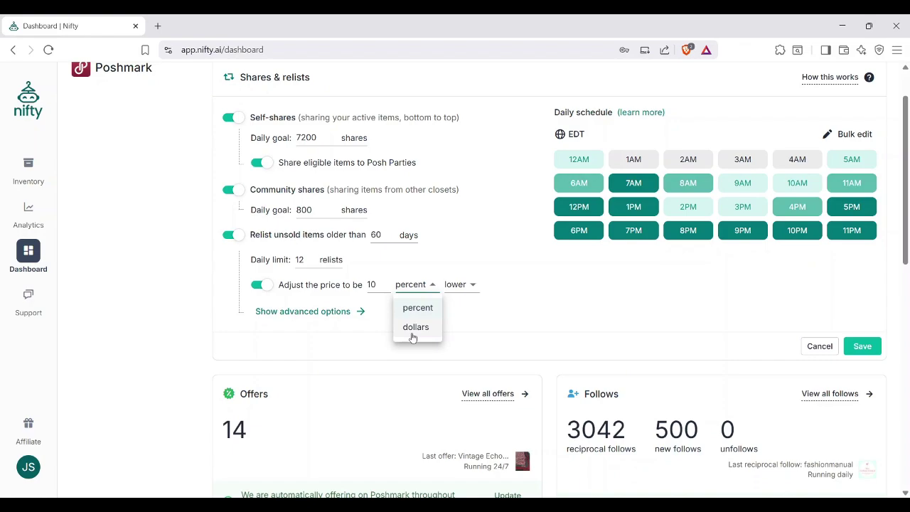
pyautogui.click(417, 286)
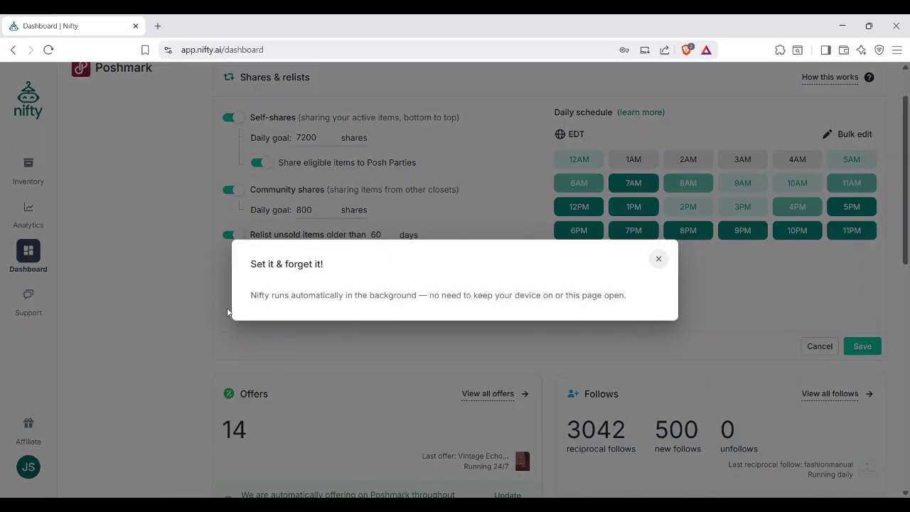
pyautogui.click(655, 261)
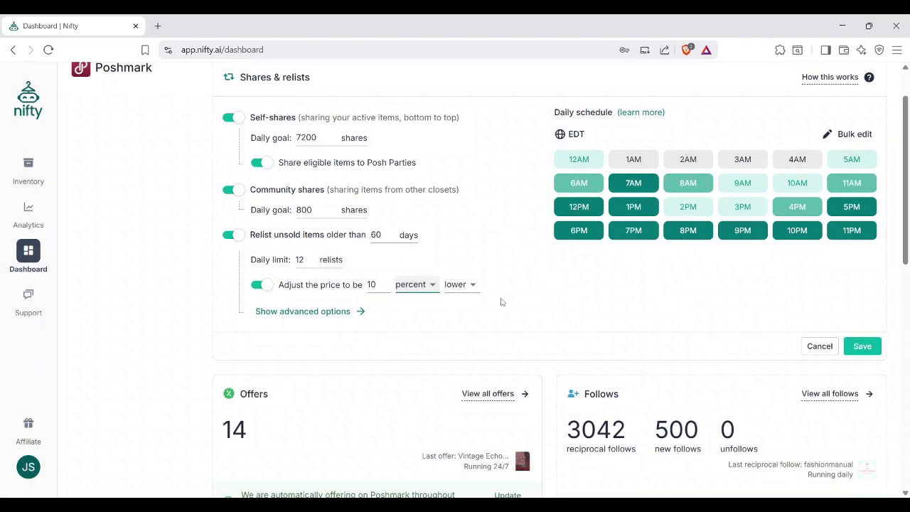
pyautogui.click(461, 287)
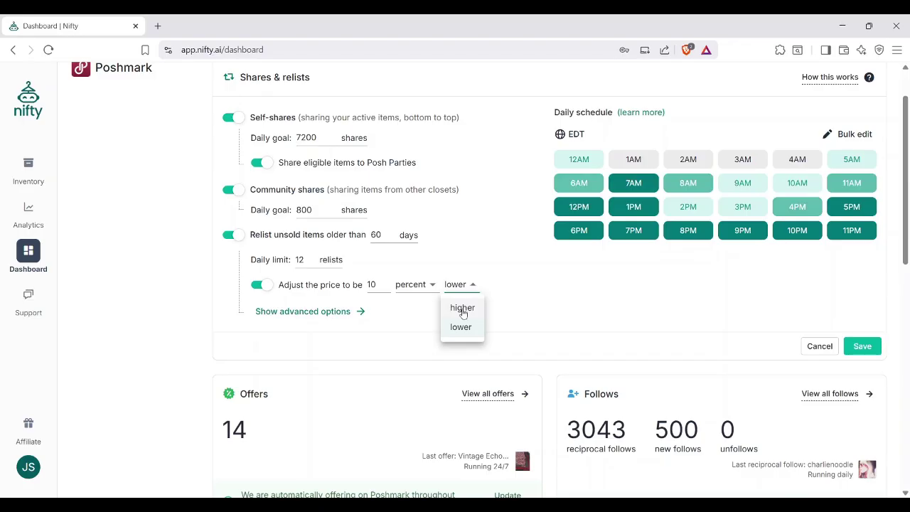
pyautogui.click(469, 268)
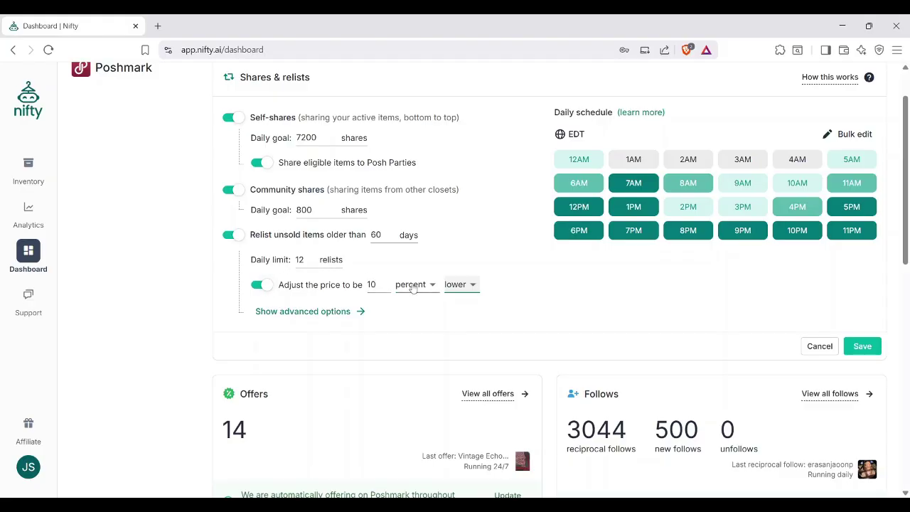
pyautogui.click(420, 309)
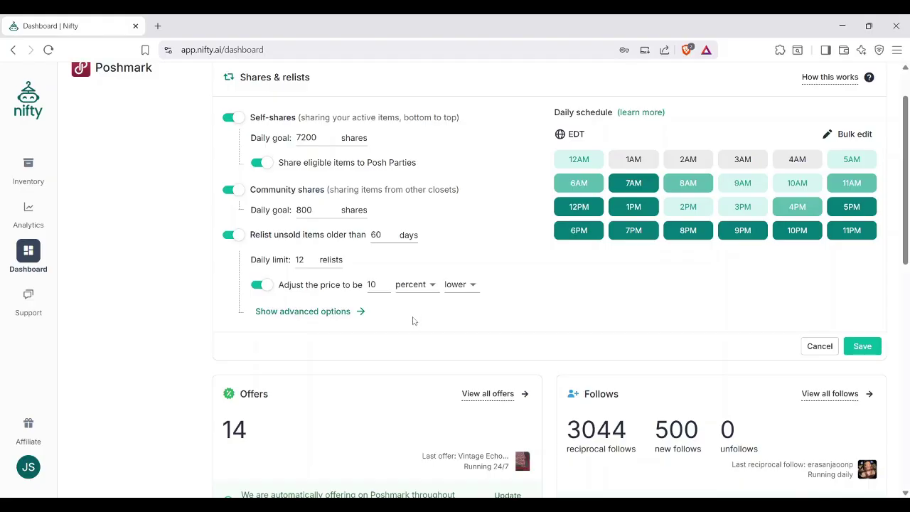
# - Examine the advanced relist criteria, then leave the Poshmark shares and relists settings without saving
pyautogui.click(339, 319)
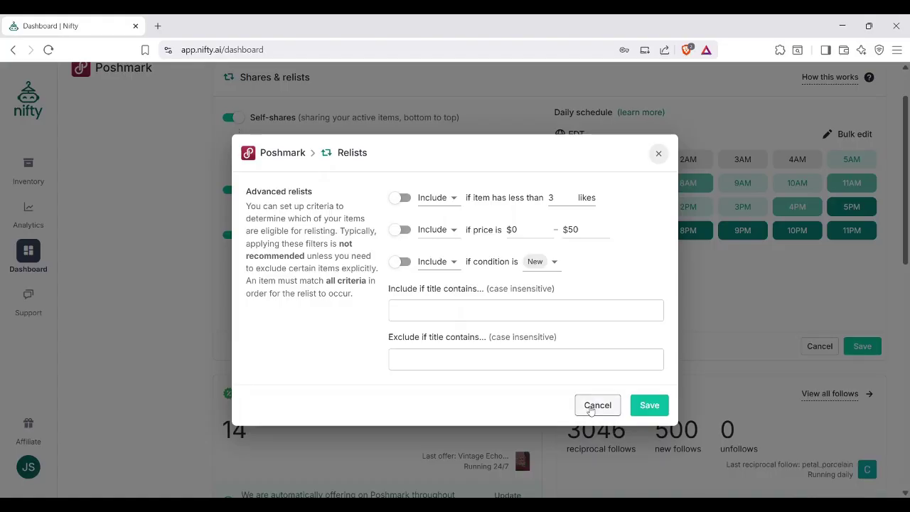
pyautogui.click(595, 405)
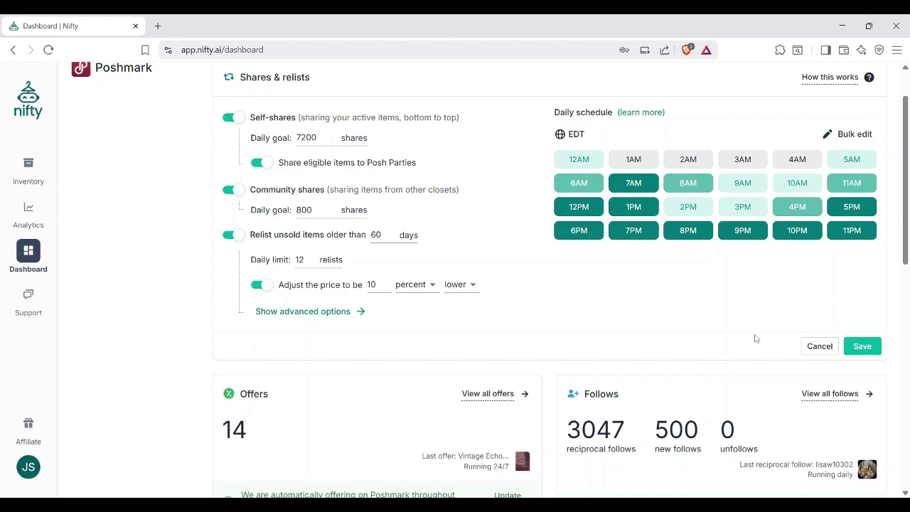
pyautogui.click(818, 346)
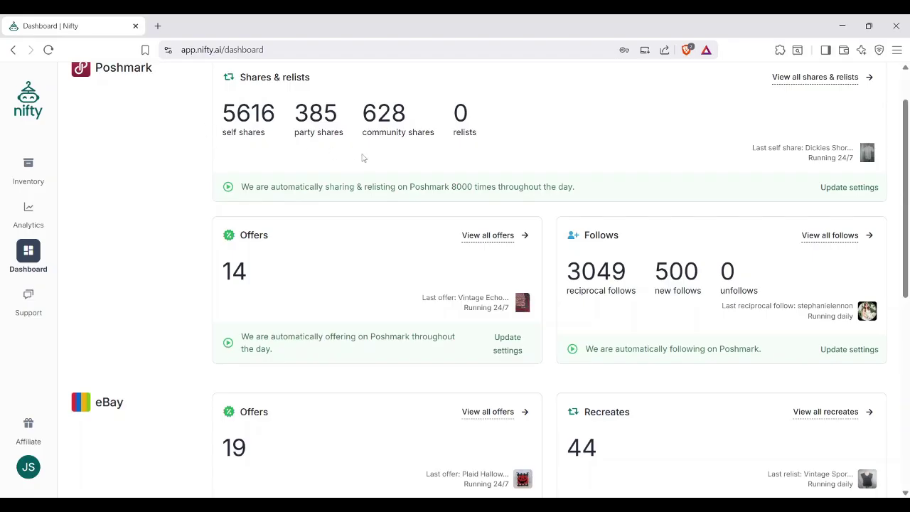
# - Look through the history of all offers sent on Poshmark and return to the automation dashboard
pyautogui.scroll(-1, 362, 158)
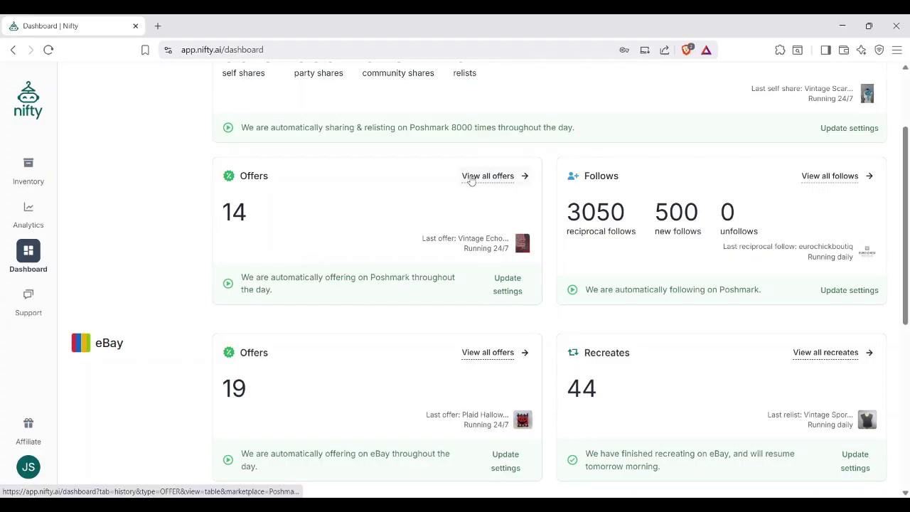
pyautogui.click(470, 178)
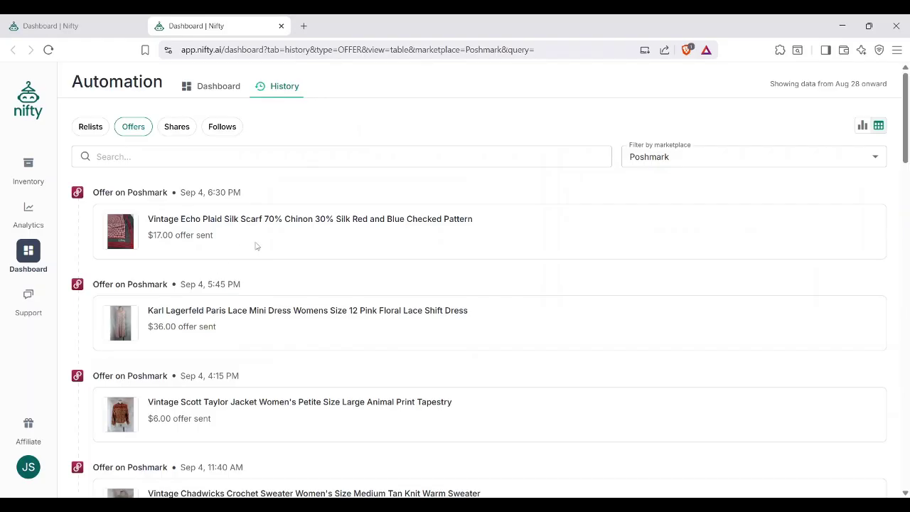
pyautogui.scroll(-14, 291, 245)
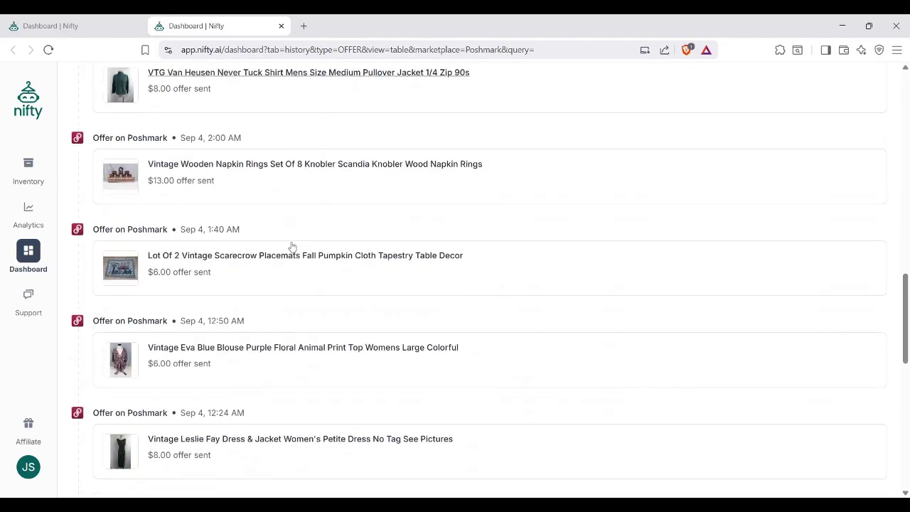
pyautogui.scroll(-8, 291, 245)
pyautogui.scroll(6, 291, 242)
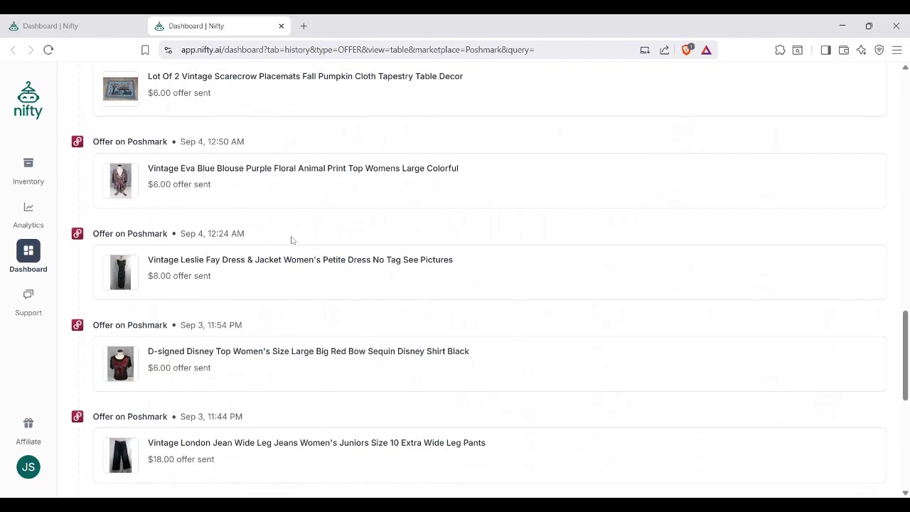
pyautogui.scroll(15, 290, 240)
pyautogui.click(77, 25)
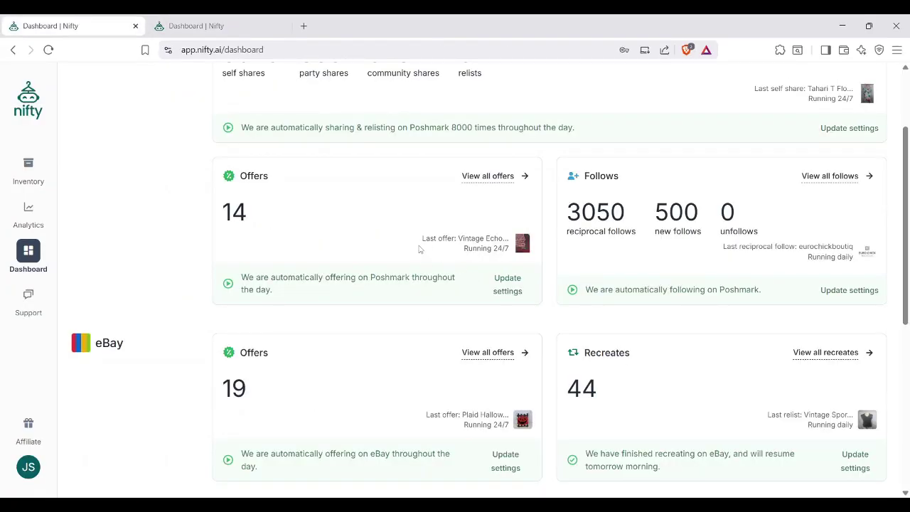
# - Open the Poshmark offers settings and check the single-item offer's waiting time and shipping discount options
pyautogui.click(505, 286)
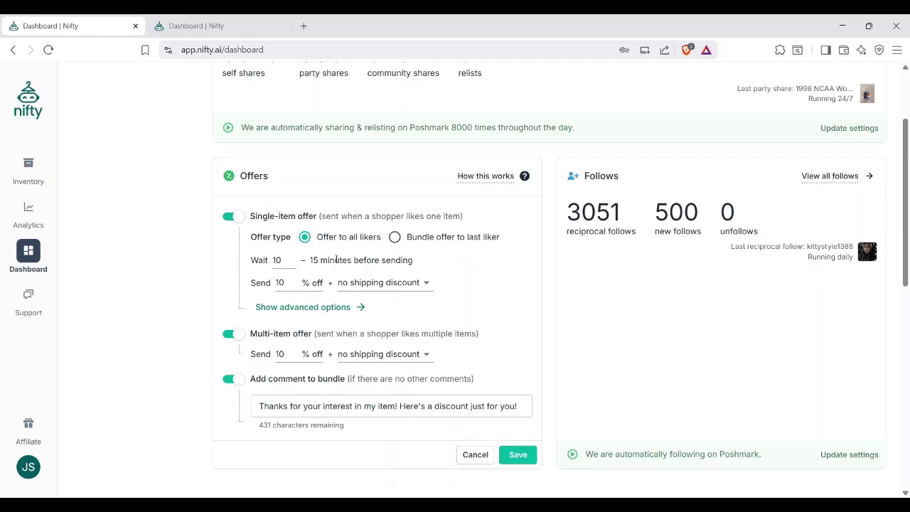
pyautogui.click(287, 259)
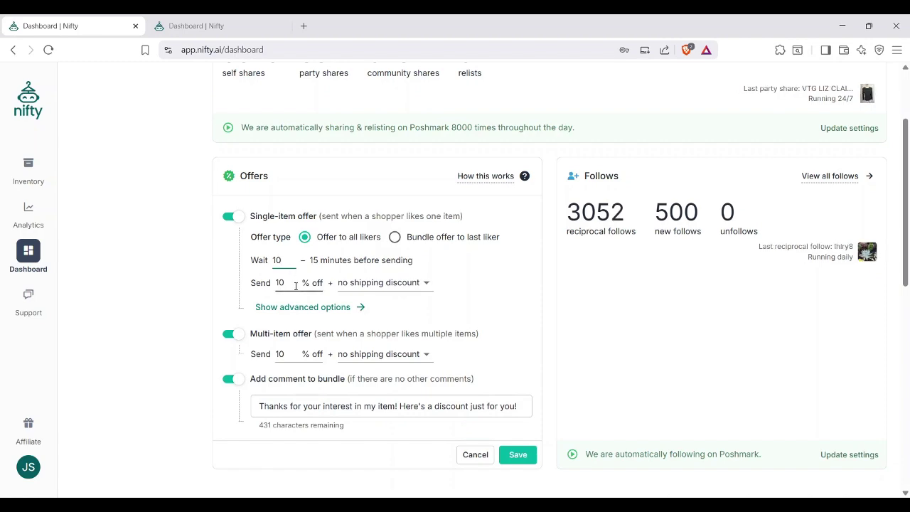
pyautogui.click(383, 283)
pyautogui.click(384, 285)
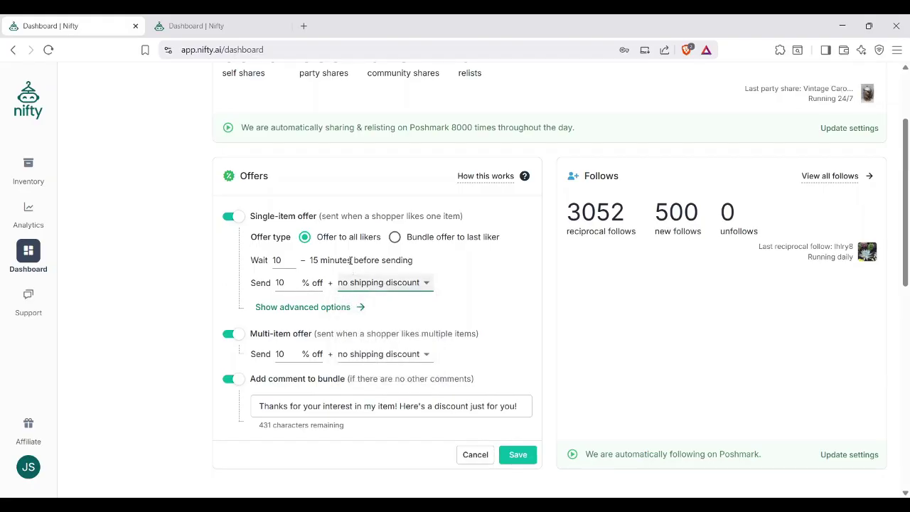
# - Examine the advanced criteria for single-item offers, leave them without saving, and check the bundle comment setting
pyautogui.scroll(-2, 327, 263)
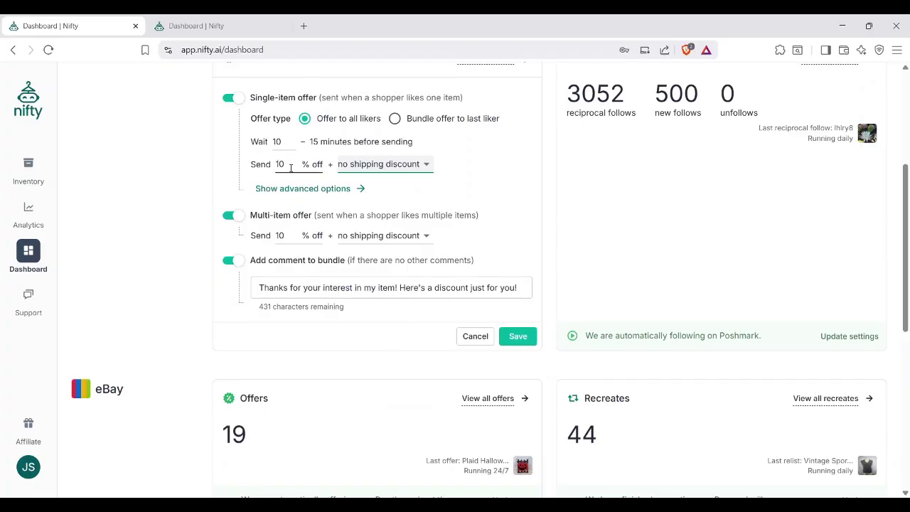
pyautogui.click(303, 188)
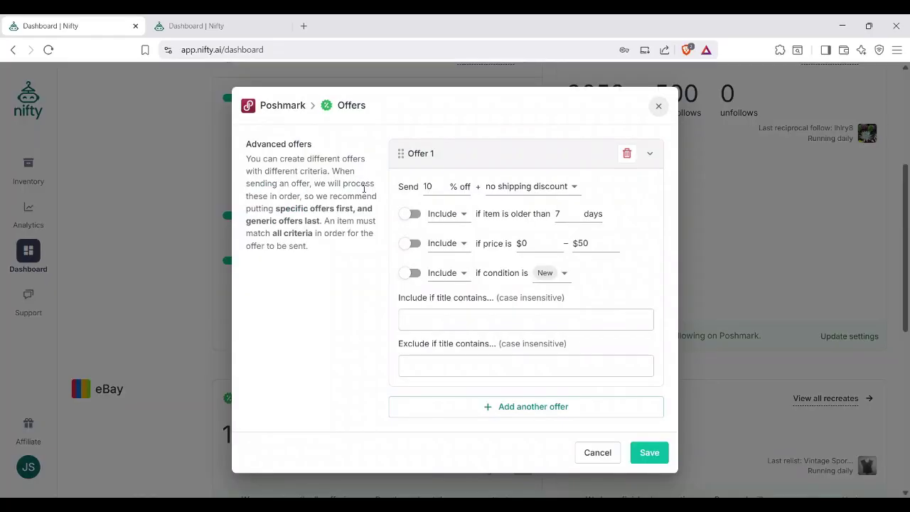
pyautogui.click(509, 361)
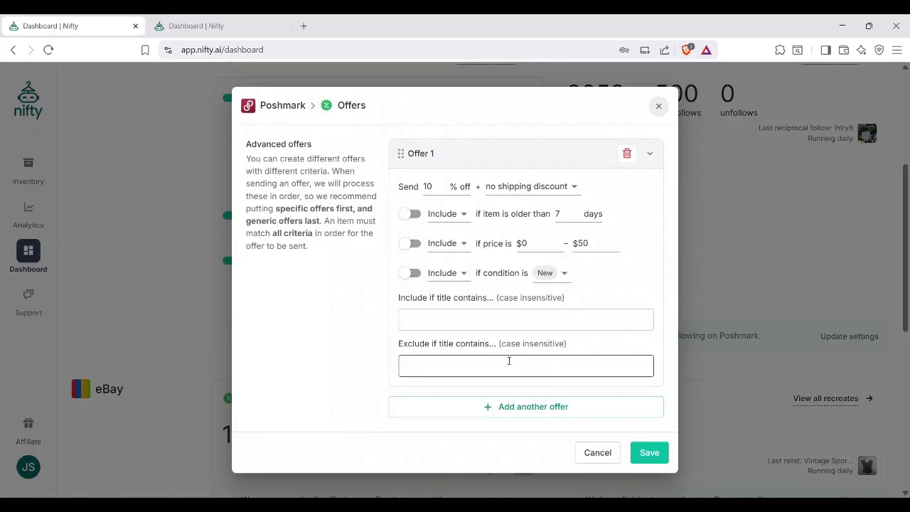
pyautogui.click(595, 451)
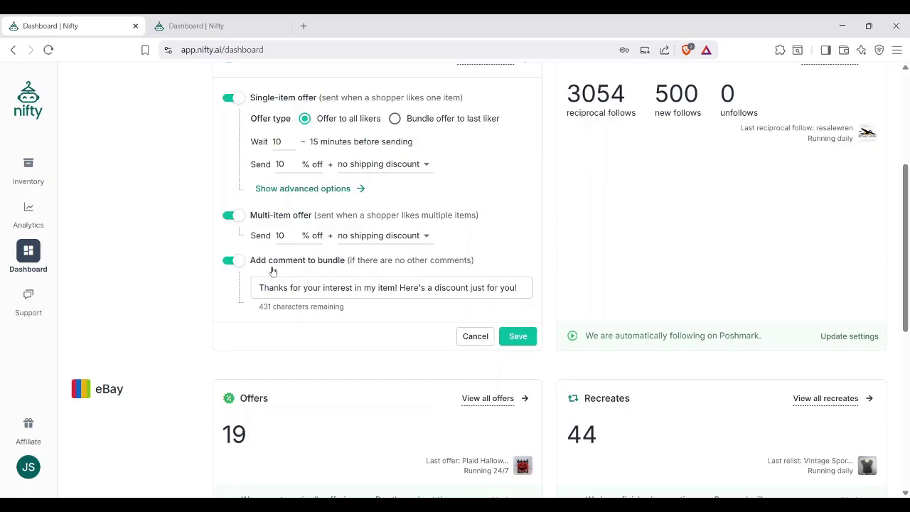
pyautogui.click(261, 287)
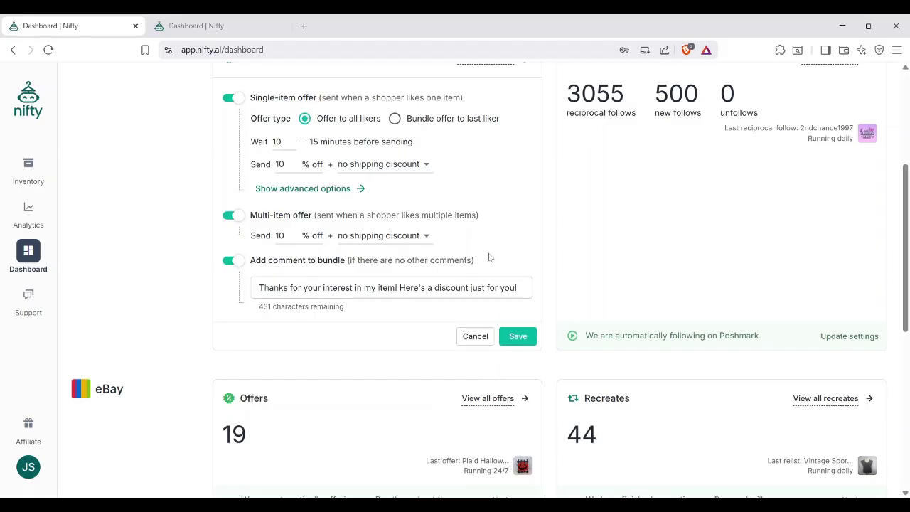
pyautogui.scroll(1, 498, 256)
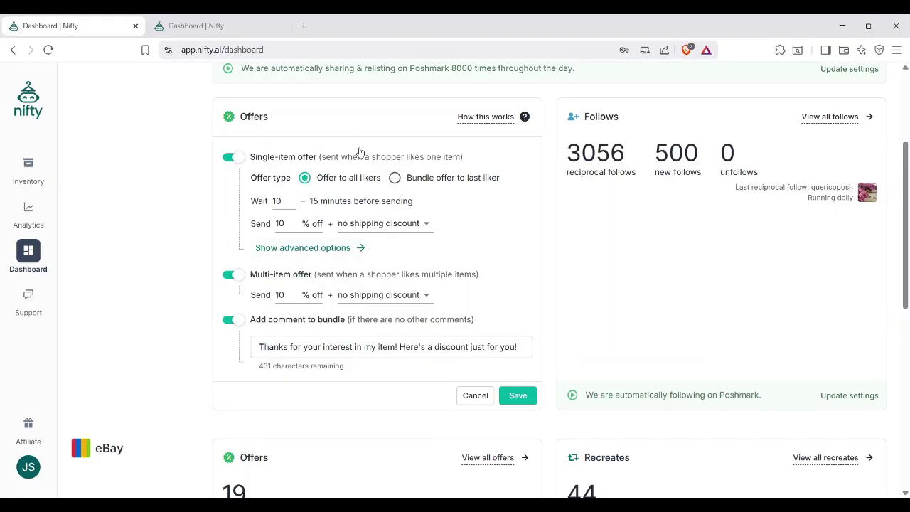
# - Leave the Poshmark offers settings unsaved, then check the follows settings, including the Posh Show notification unsubscribe option, without saving
pyautogui.click(475, 395)
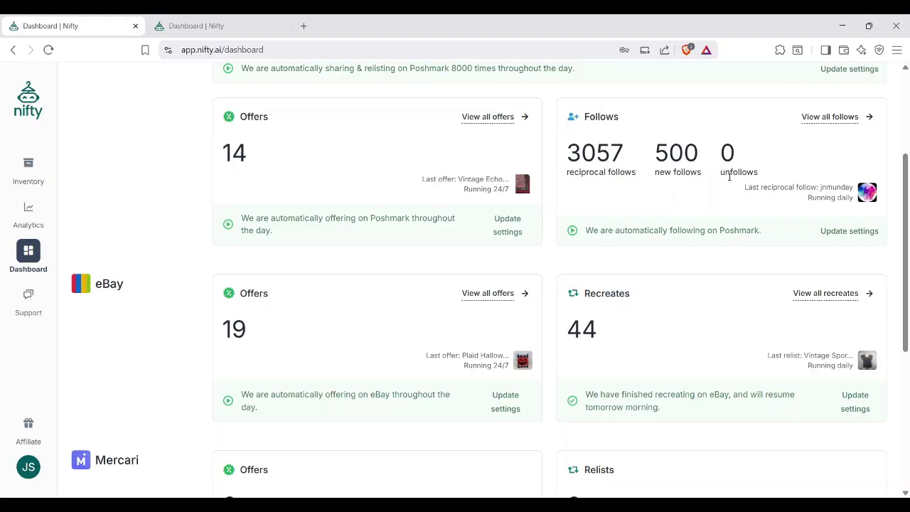
pyautogui.click(828, 235)
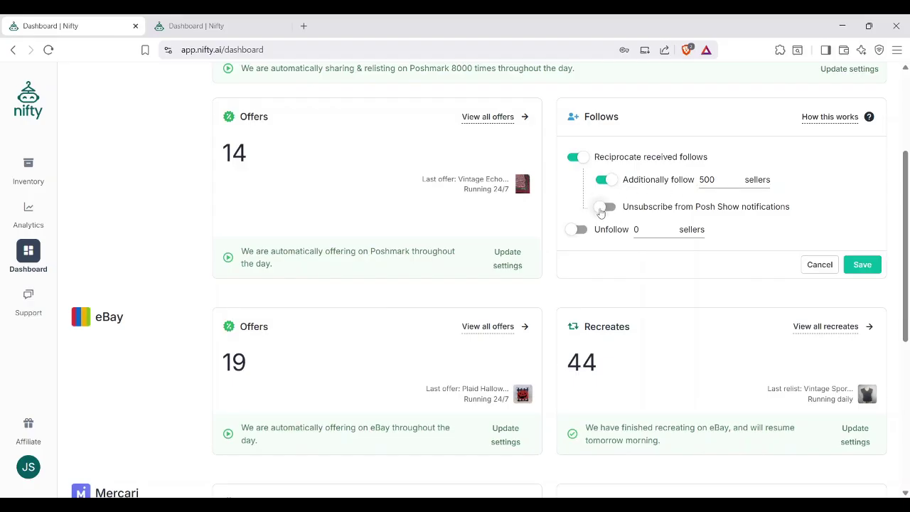
pyautogui.click(605, 208)
pyautogui.click(606, 208)
pyautogui.click(818, 264)
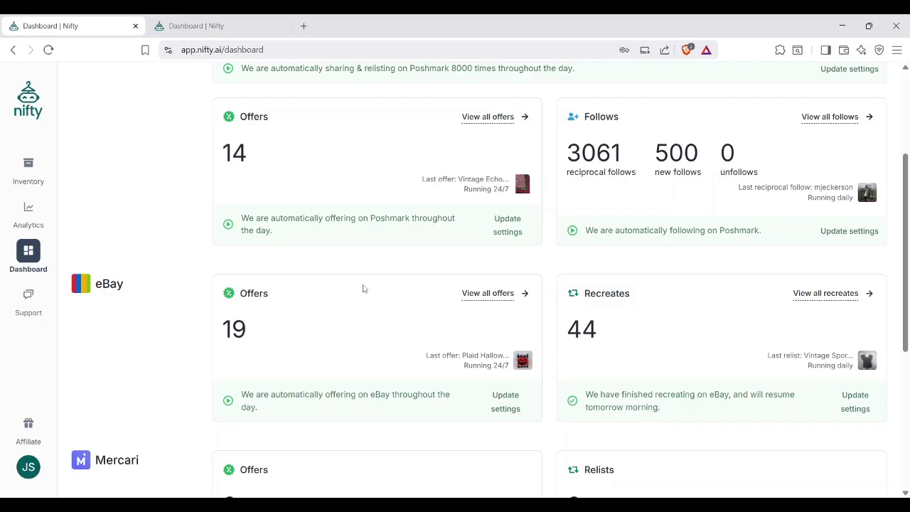
# - Open the eBay offers settings and examine their advanced offer criteria, leaving the criteria without saving
pyautogui.scroll(-1, 363, 269)
pyautogui.scroll(-2, 363, 270)
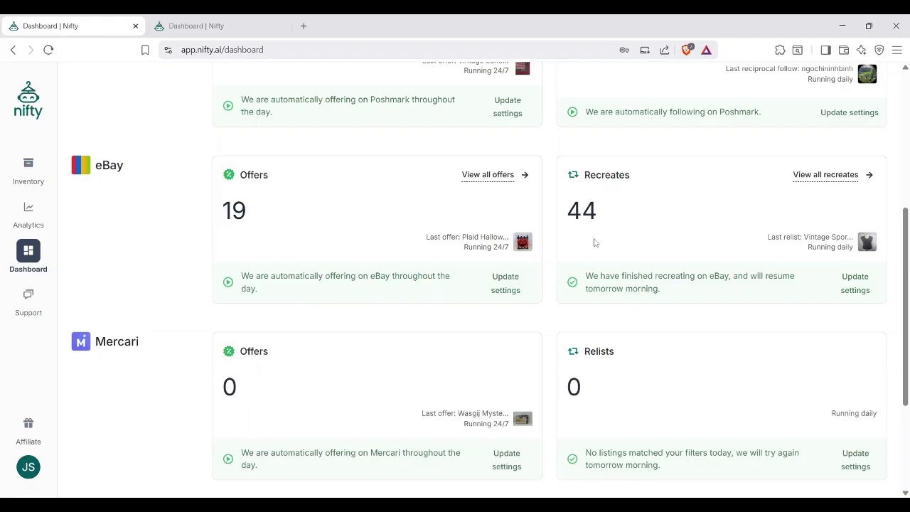
pyautogui.click(505, 282)
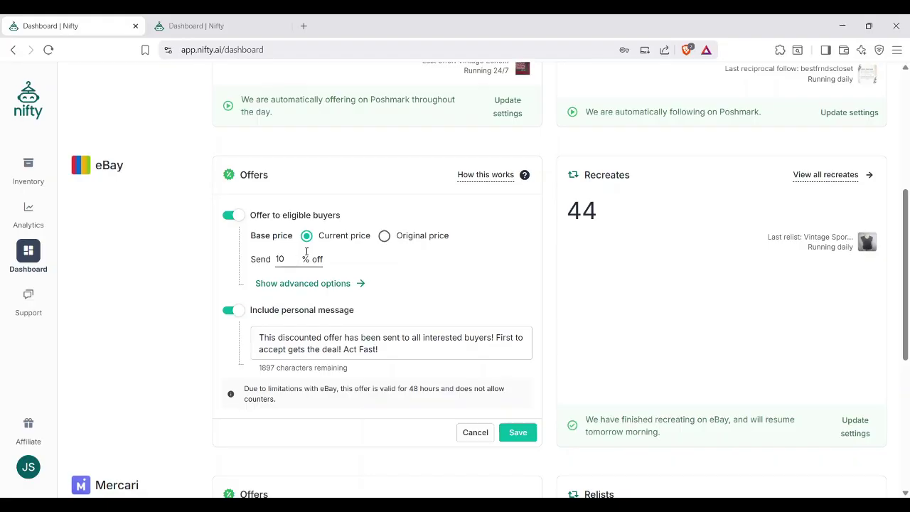
pyautogui.click(296, 285)
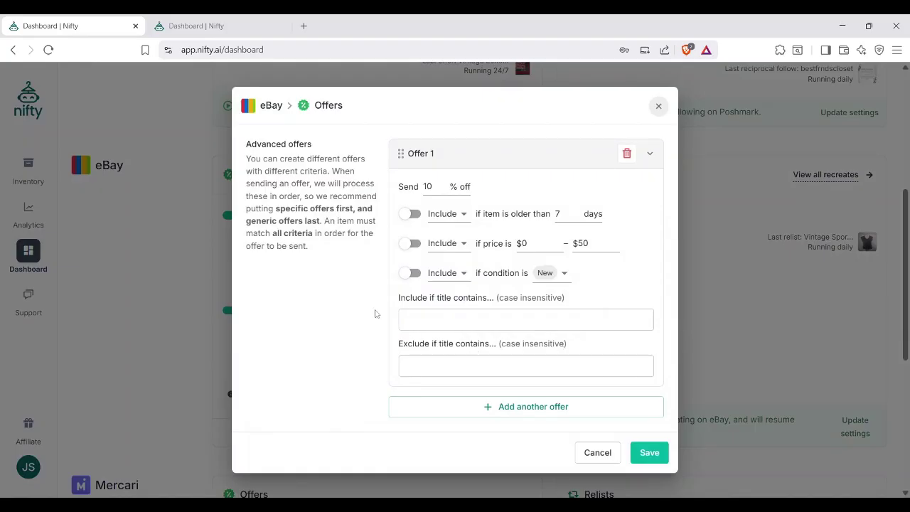
pyautogui.click(604, 454)
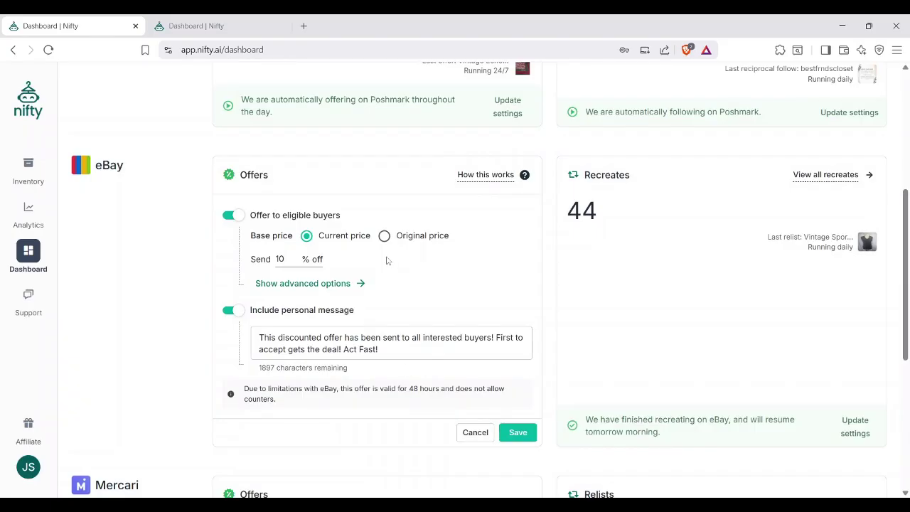
# - Examine the eBay recreates settings and advanced criteria, including the watcher criterion's include and exclude options, without saving
pyautogui.scroll(-1, 386, 260)
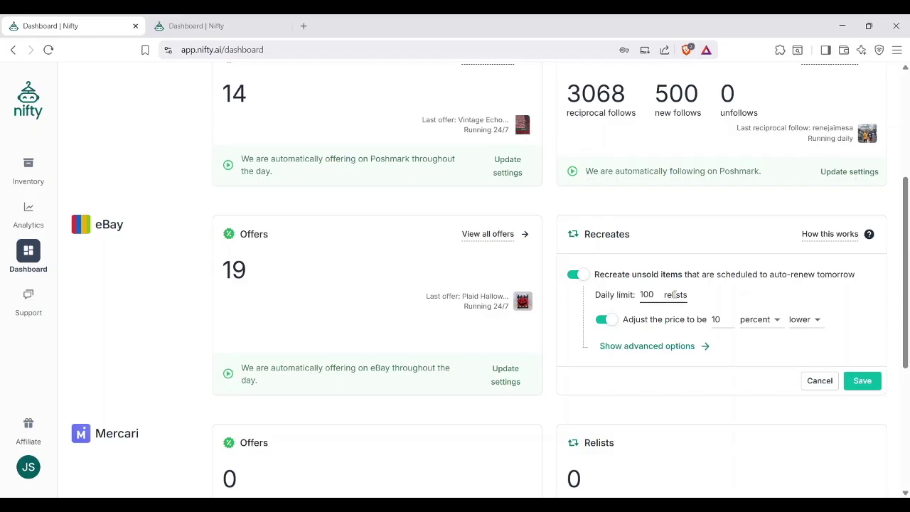
pyautogui.click(637, 346)
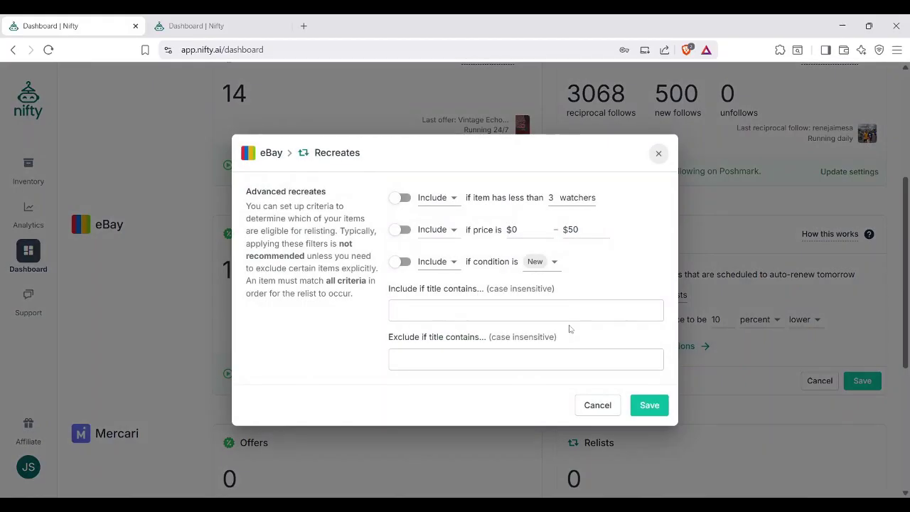
pyautogui.click(475, 288)
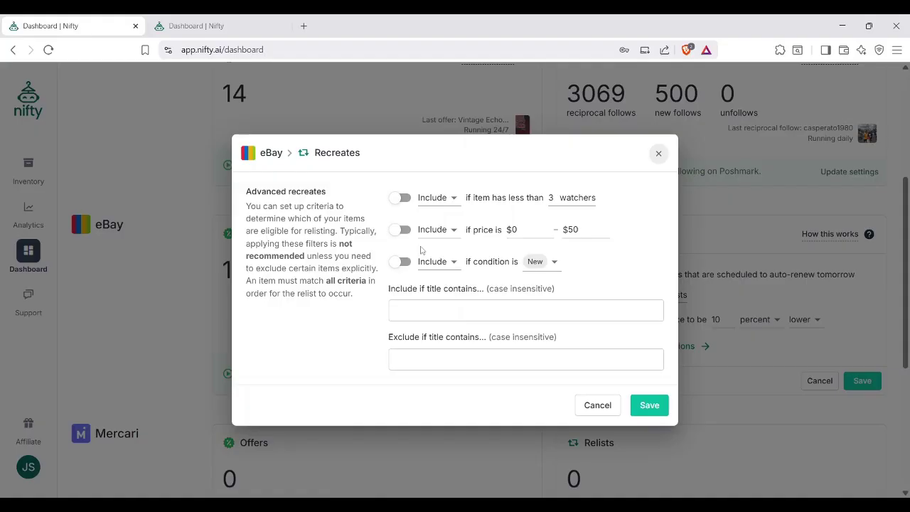
pyautogui.click(432, 198)
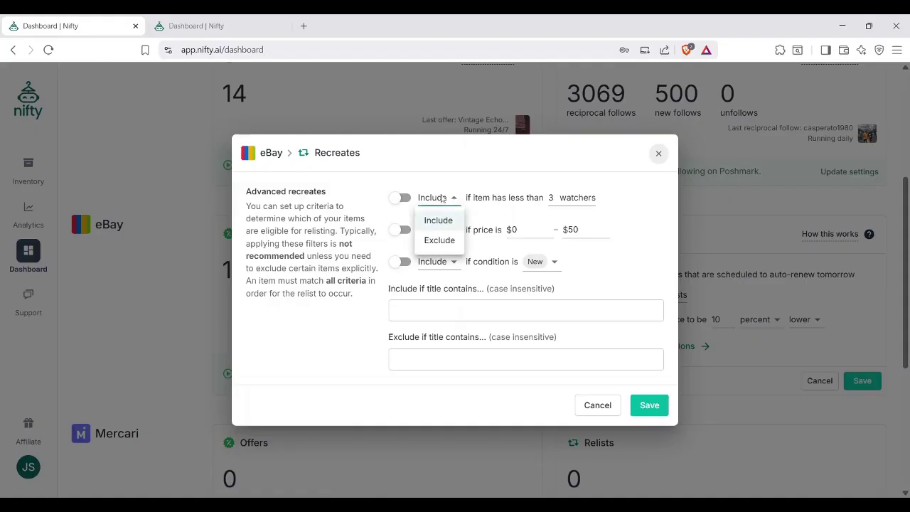
pyautogui.click(438, 215)
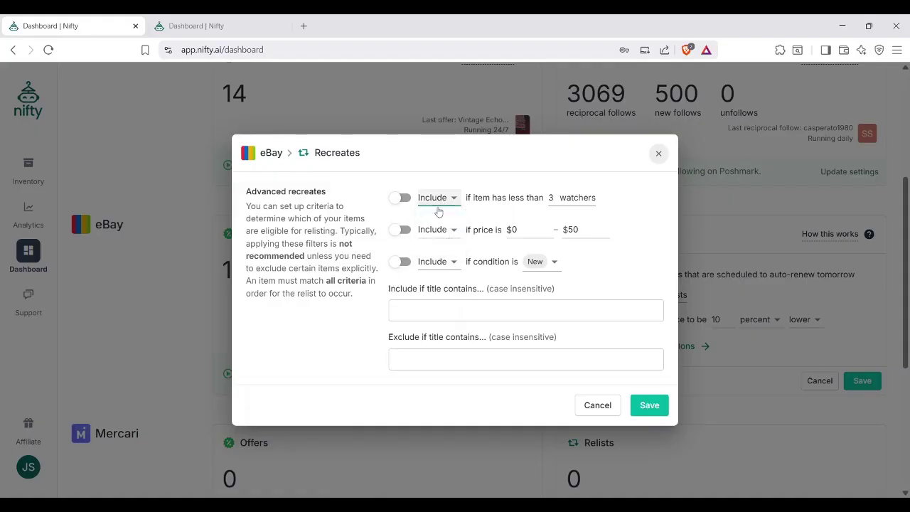
pyautogui.click(611, 406)
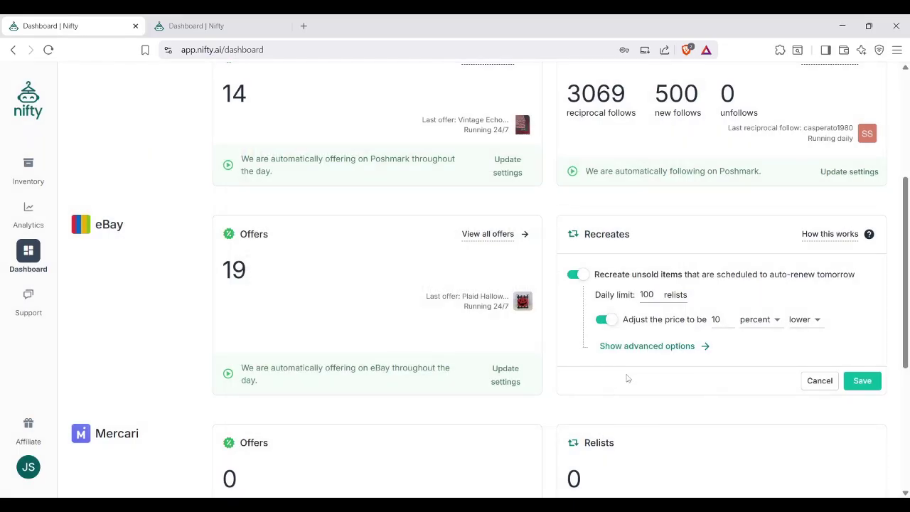
pyautogui.click(824, 384)
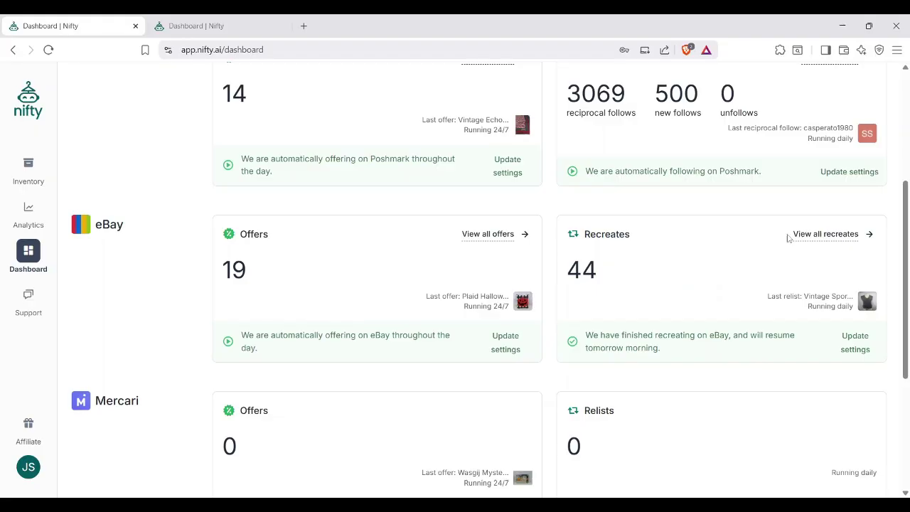
# - Look through the history of all eBay recreates and return to the automation dashboard
pyautogui.click(810, 235)
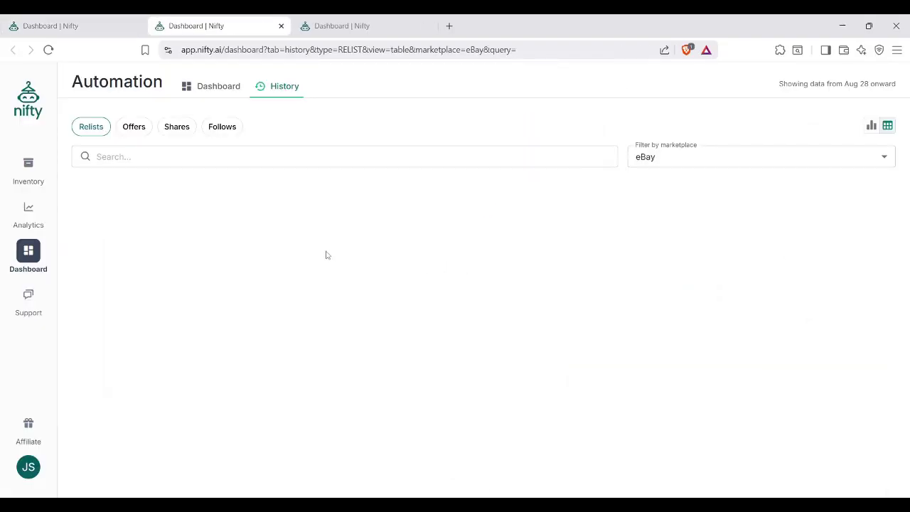
pyautogui.scroll(-1, 265, 245)
pyautogui.scroll(-12, 264, 245)
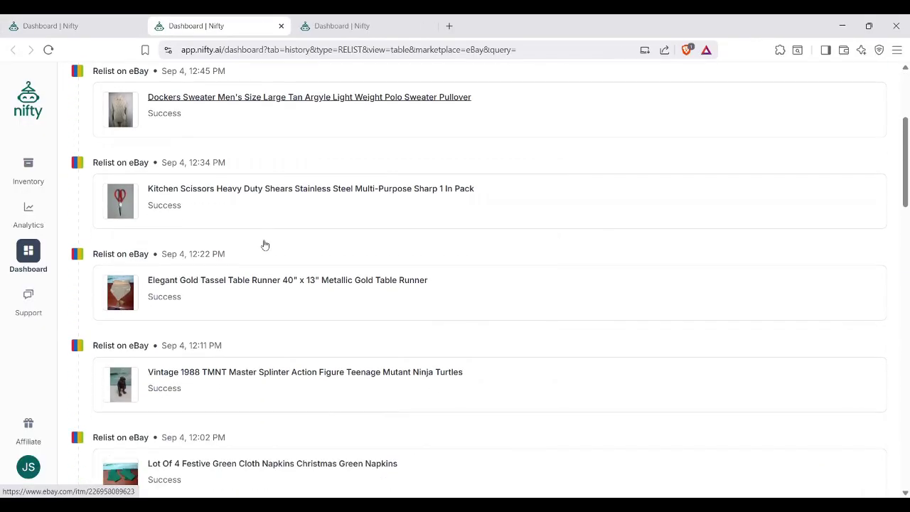
pyautogui.scroll(-9, 265, 245)
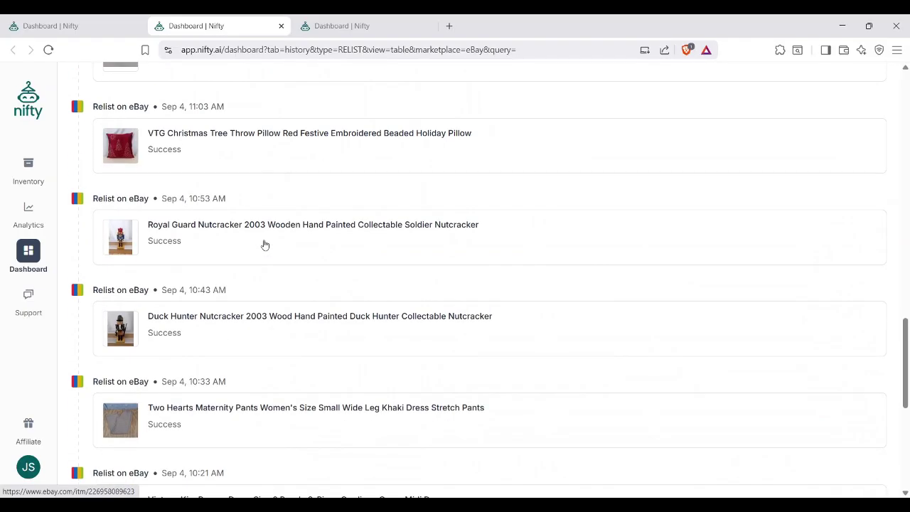
pyautogui.scroll(20, 264, 244)
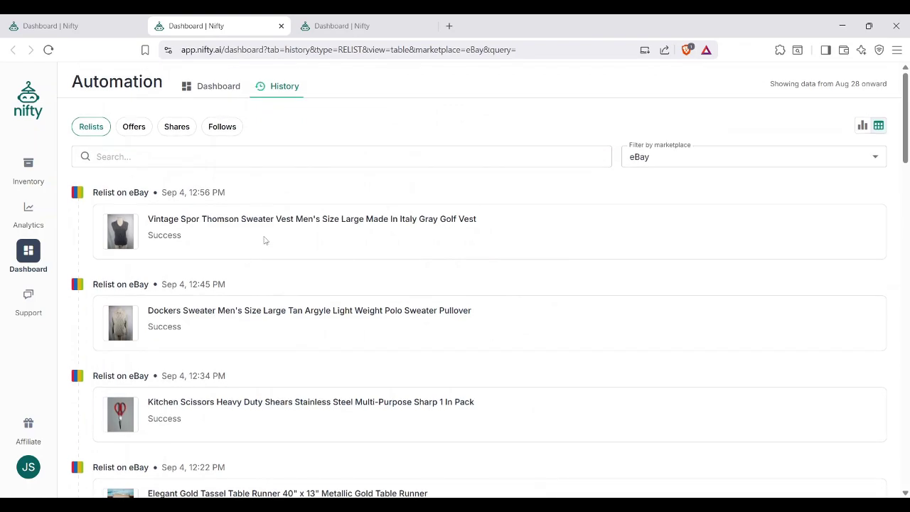
pyautogui.click(281, 26)
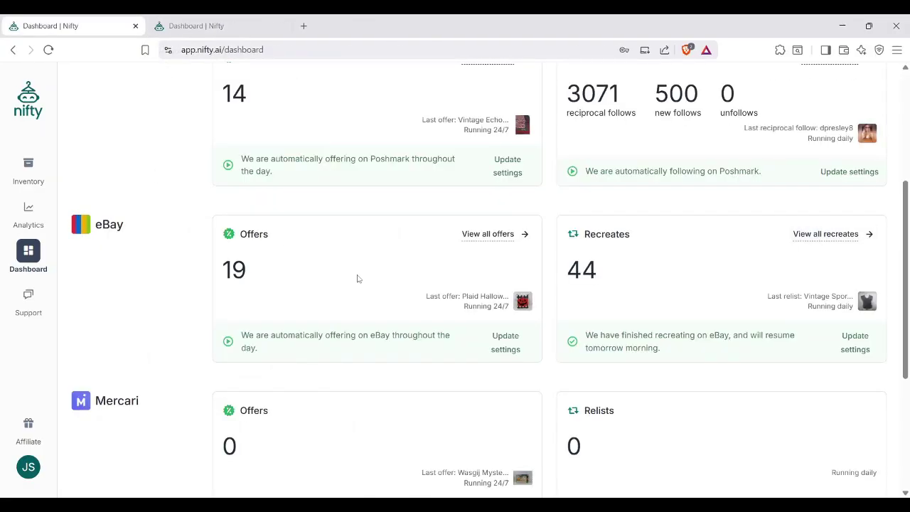
# - Check the Mercari offers settings and their advanced criteria, then leave both without saving
pyautogui.scroll(-4, 315, 254)
pyautogui.scroll(-1, 300, 238)
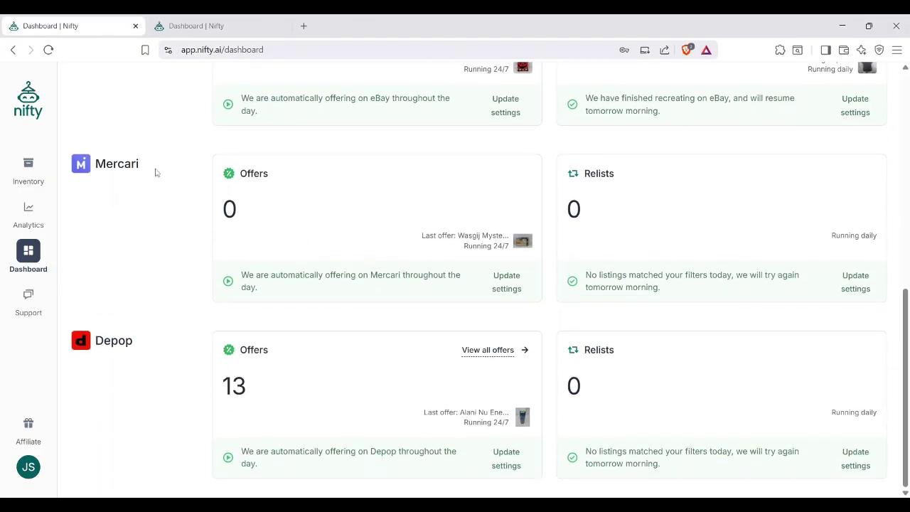
pyautogui.click(498, 283)
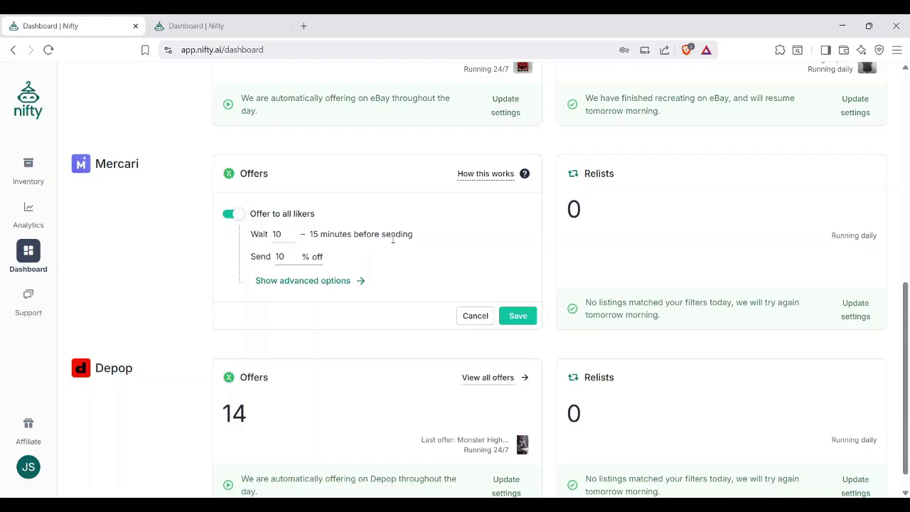
pyautogui.click(282, 255)
pyautogui.click(316, 281)
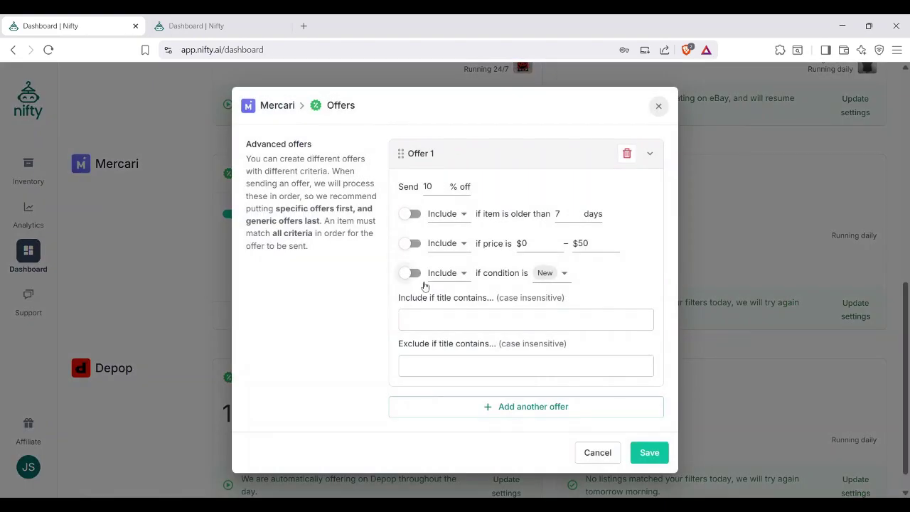
pyautogui.click(600, 455)
pyautogui.click(475, 317)
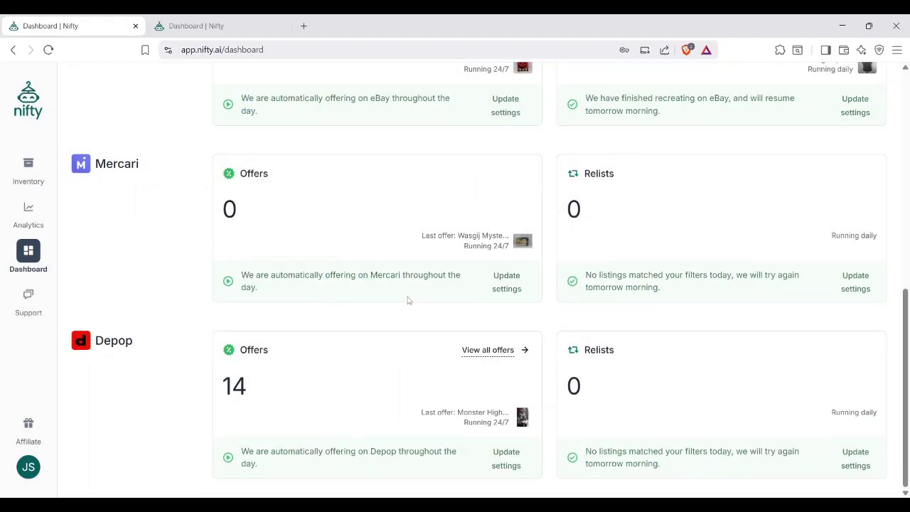
# - Open the Mercari relists settings and set the daily limit to 4 relists
pyautogui.click(854, 281)
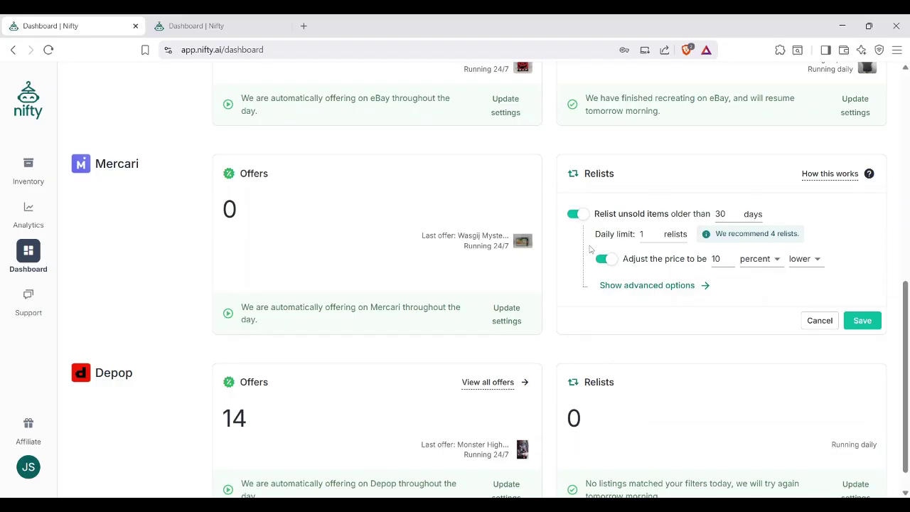
pyautogui.click(650, 235)
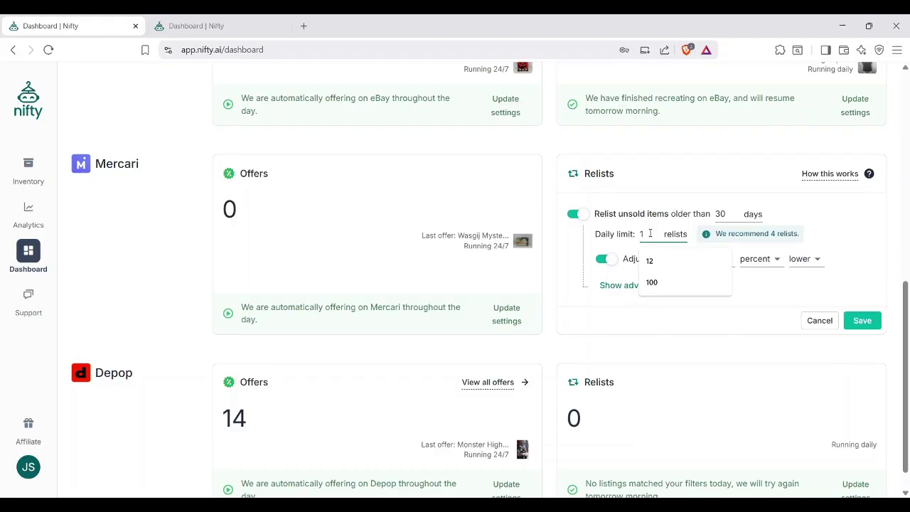
pyautogui.moveTo(650, 233); pyautogui.dragTo(642, 234)
pyautogui.write('4')
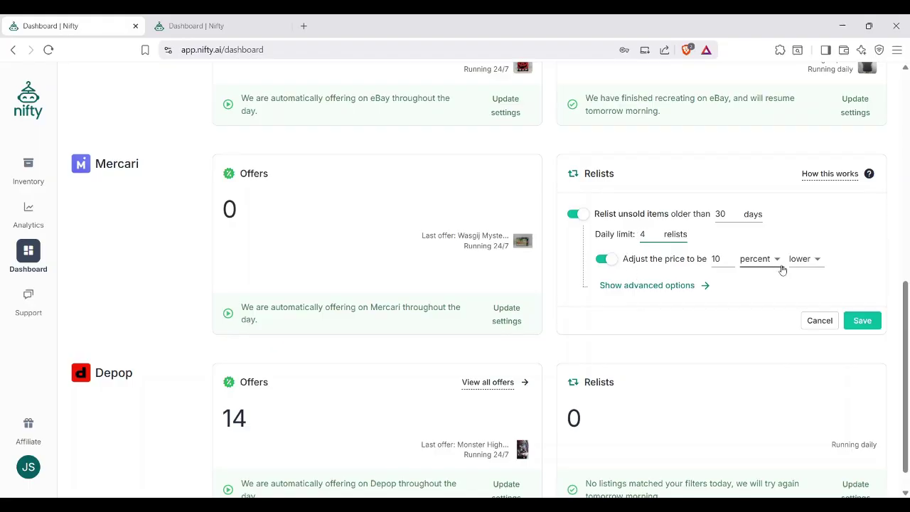
# - Check the direction and unit options of the Mercari relist price adjustment, then save the relist settings
pyautogui.click(806, 268)
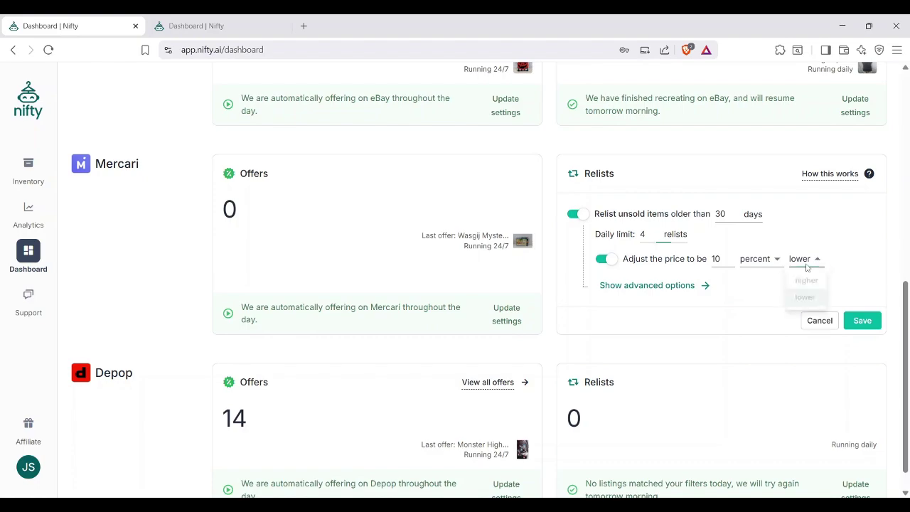
pyautogui.click(806, 268)
pyautogui.click(764, 262)
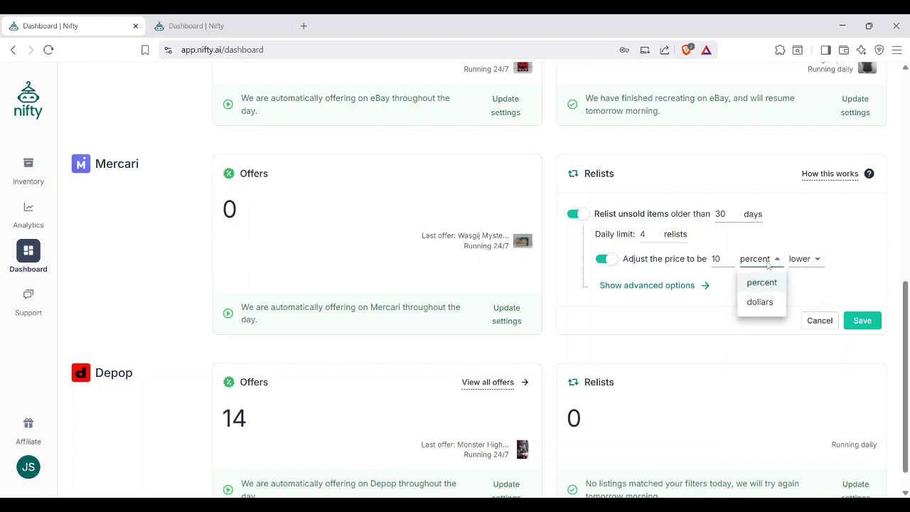
pyautogui.click(767, 264)
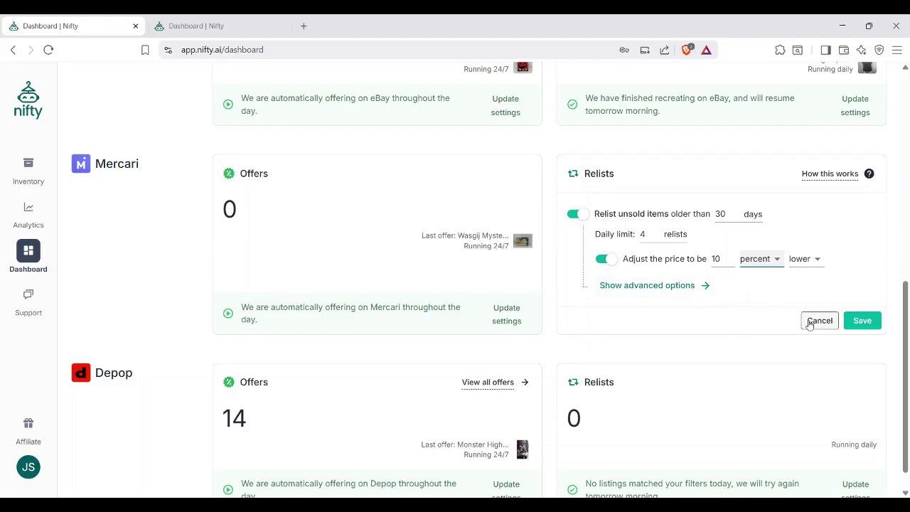
pyautogui.click(860, 321)
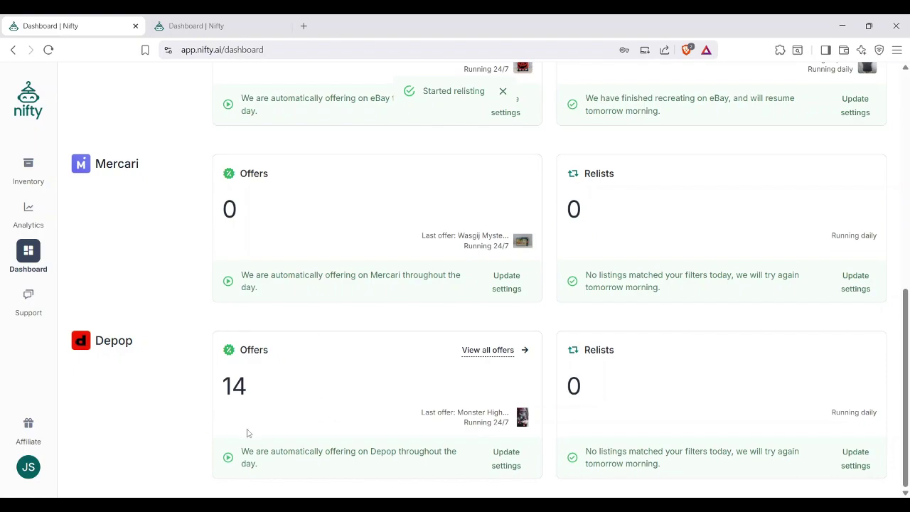
# - Look through the history of all offers sent on Depop
pyautogui.click(487, 349)
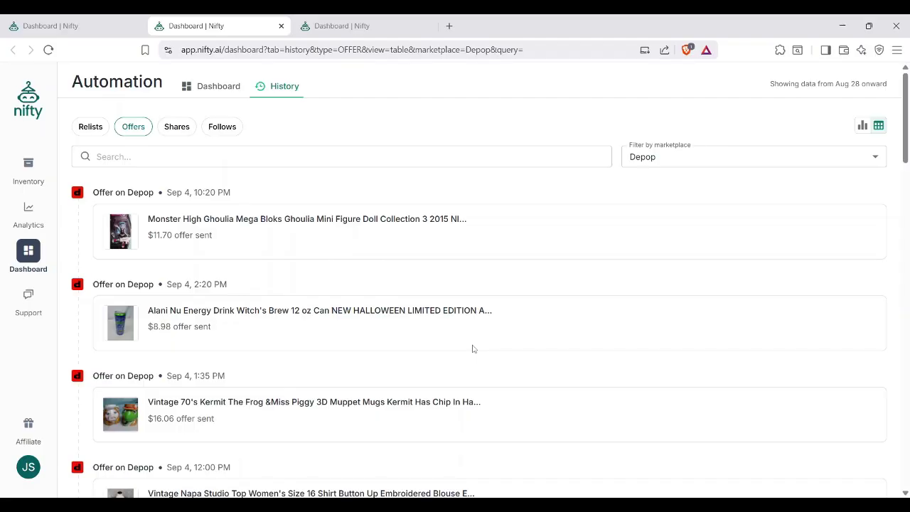
pyautogui.scroll(-6, 245, 262)
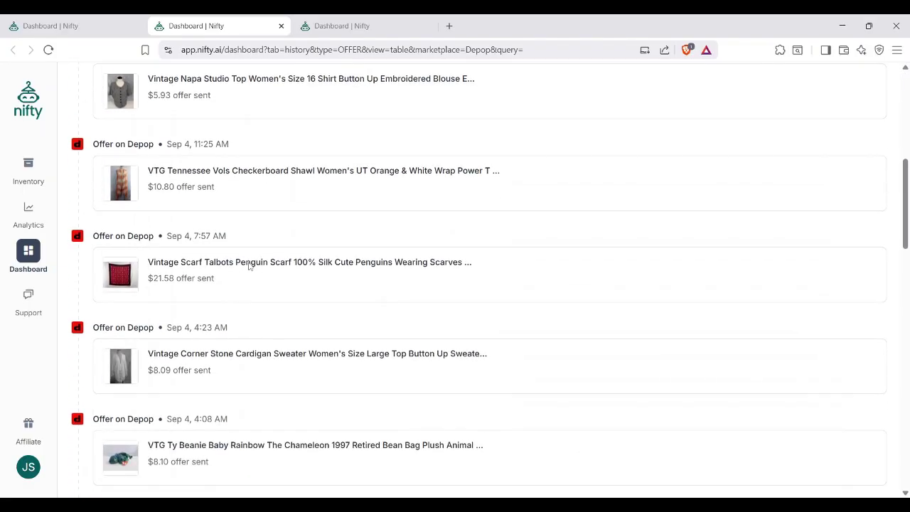
pyautogui.scroll(-18, 249, 265)
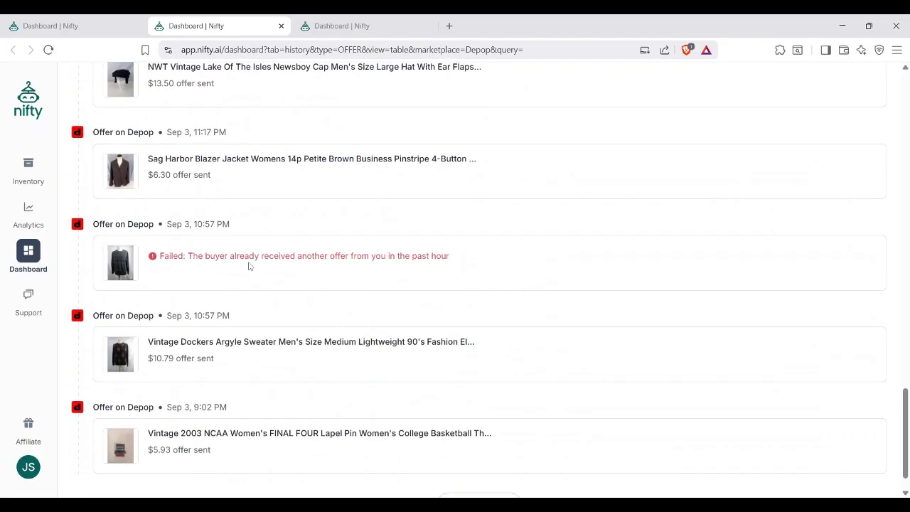
pyautogui.scroll(-1, 248, 266)
pyautogui.scroll(6, 249, 266)
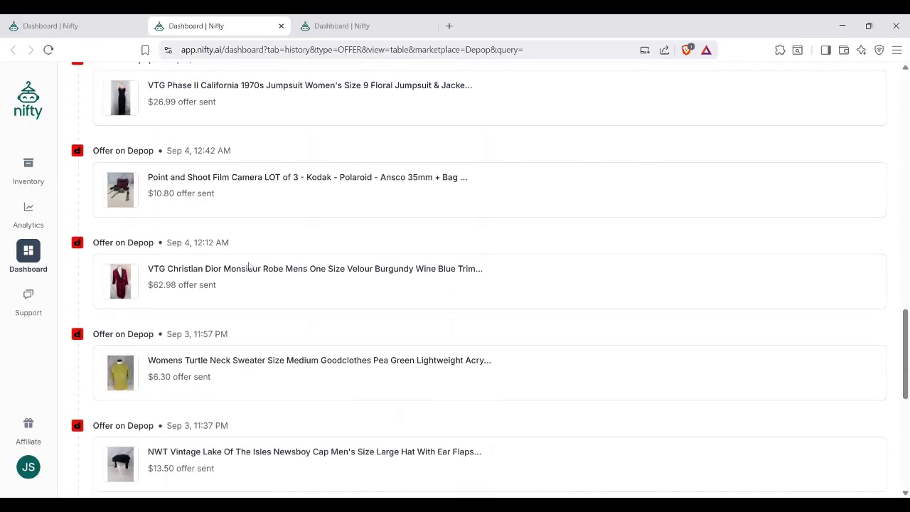
pyautogui.scroll(10, 248, 266)
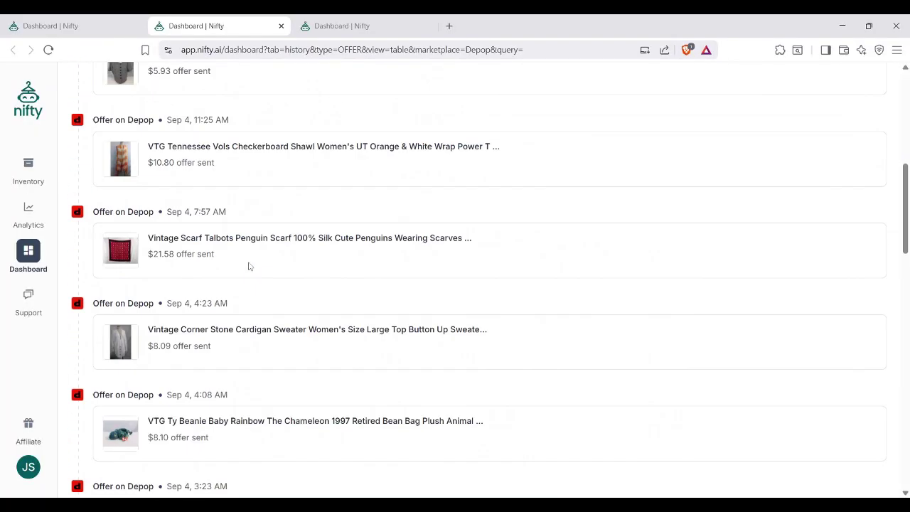
# - Close the Depop offer history and check the Depop offers settings, leaving them without saving
pyautogui.scroll(6, 249, 266)
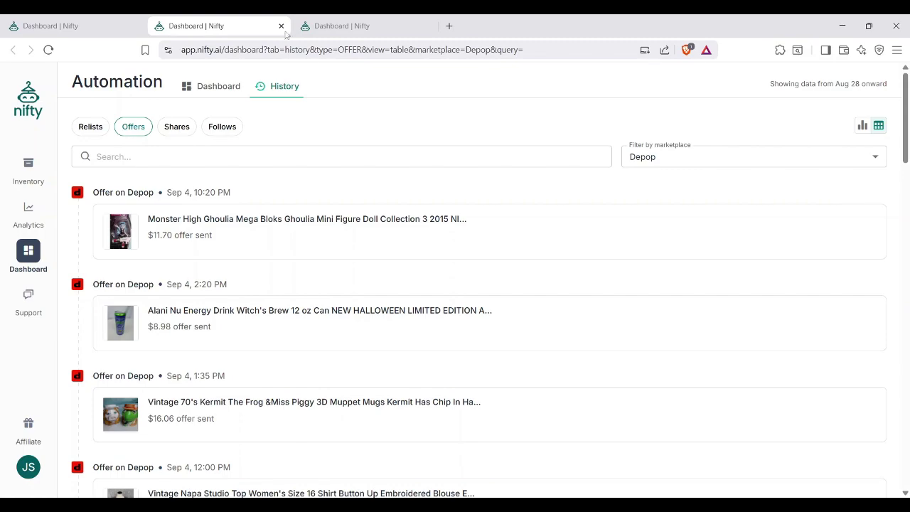
pyautogui.click(280, 25)
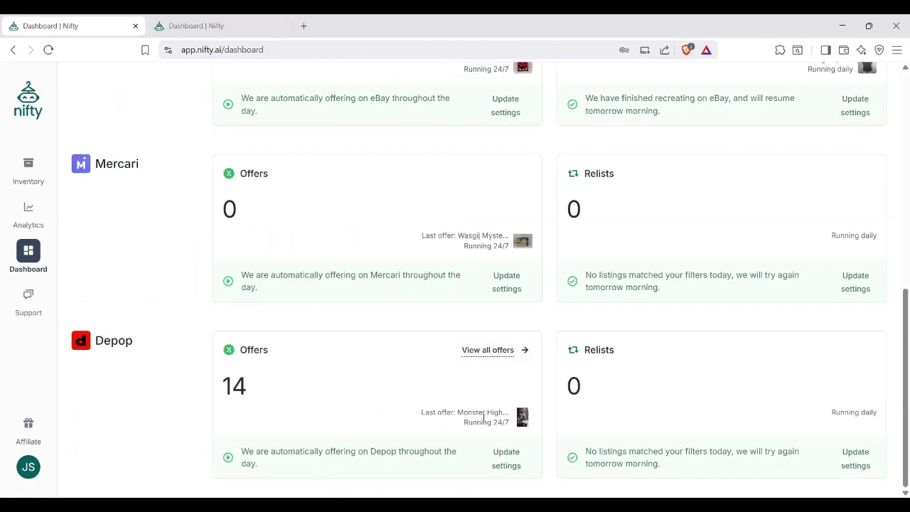
pyautogui.click(506, 459)
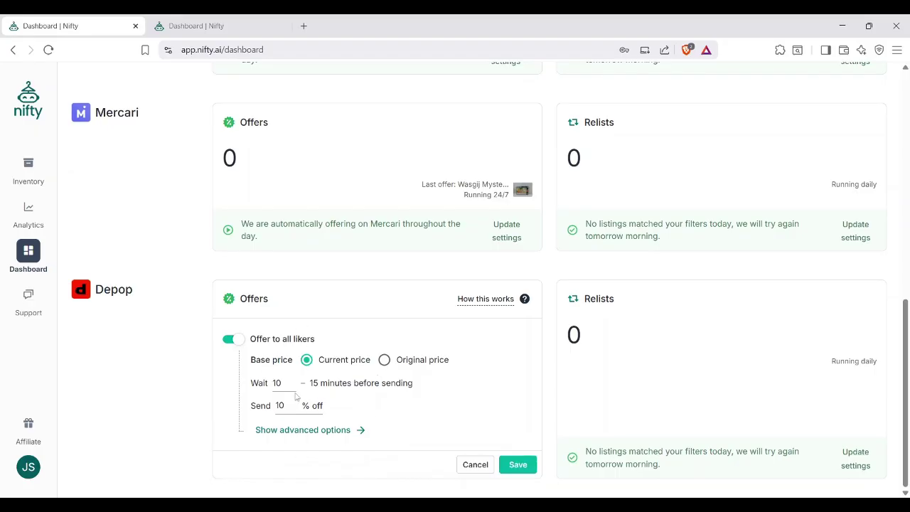
pyautogui.click(303, 405)
pyautogui.click(469, 464)
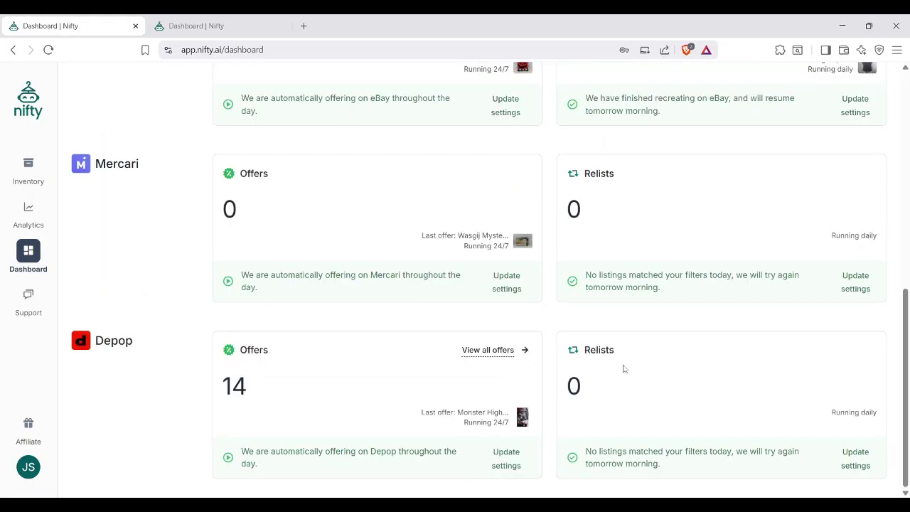
# - Set the daily limit in the Depop relists settings to 20 relists and save
pyautogui.click(858, 460)
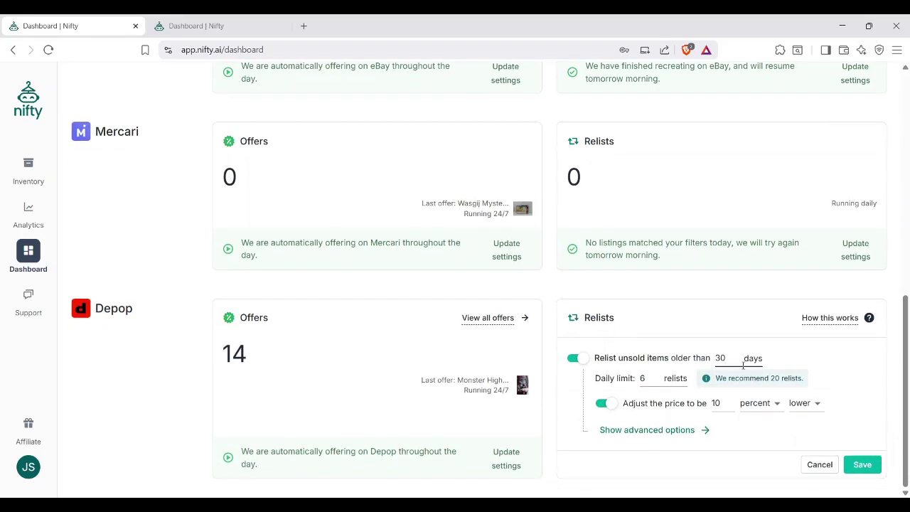
pyautogui.click(642, 378)
pyautogui.moveTo(644, 378); pyautogui.dragTo(638, 381)
pyautogui.write('20')
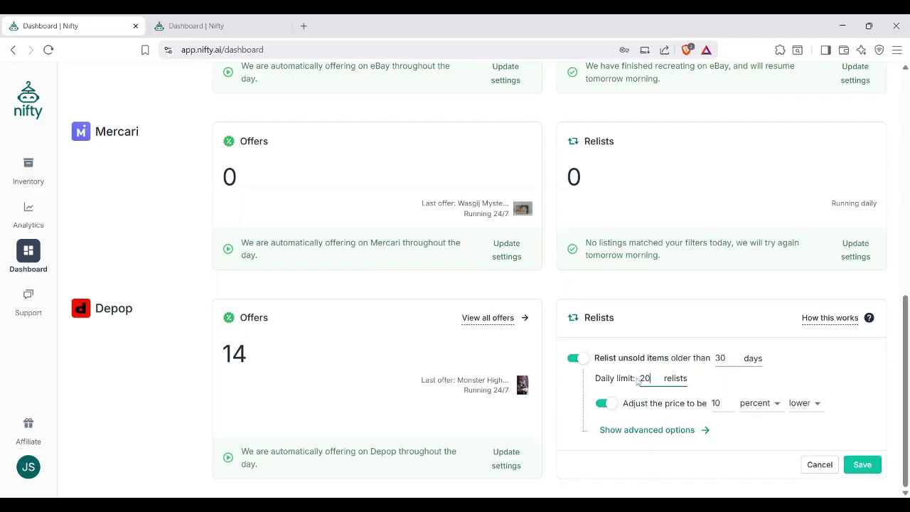
pyautogui.click(826, 372)
pyautogui.click(860, 465)
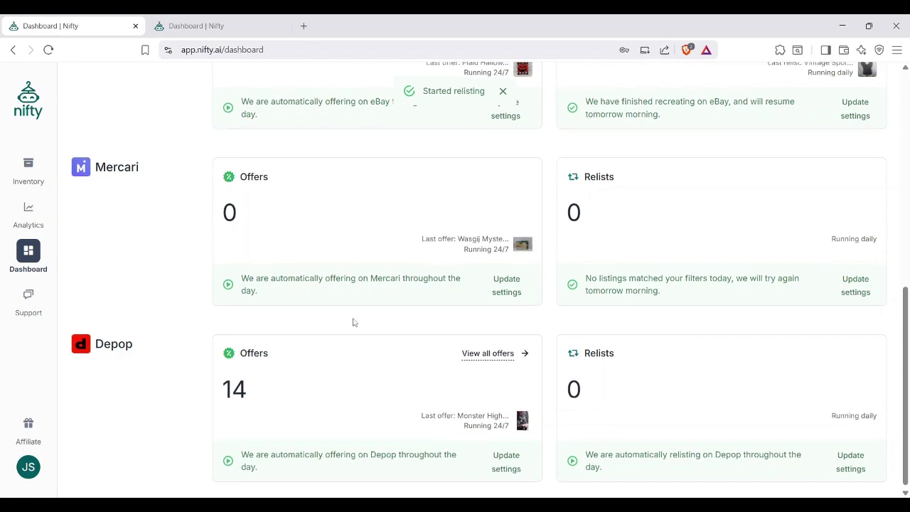
# - Glance over the automation dashboard, then open the inventory and look through its listed items
pyautogui.scroll(10, 353, 322)
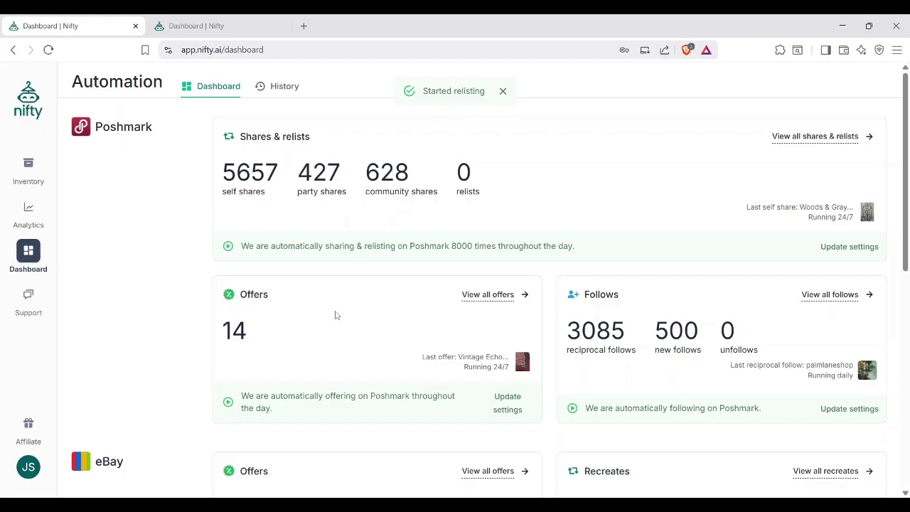
pyautogui.scroll(-1, 336, 315)
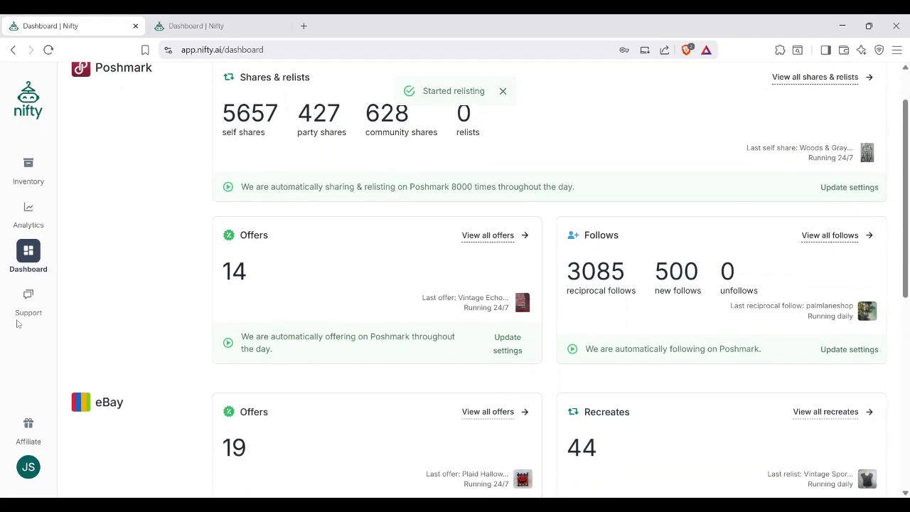
pyautogui.click(27, 177)
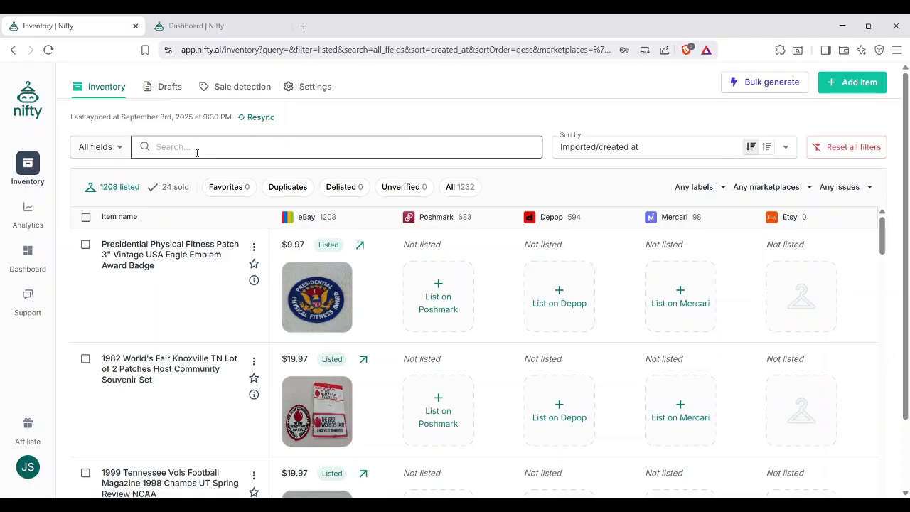
pyautogui.scroll(-8, 396, 328)
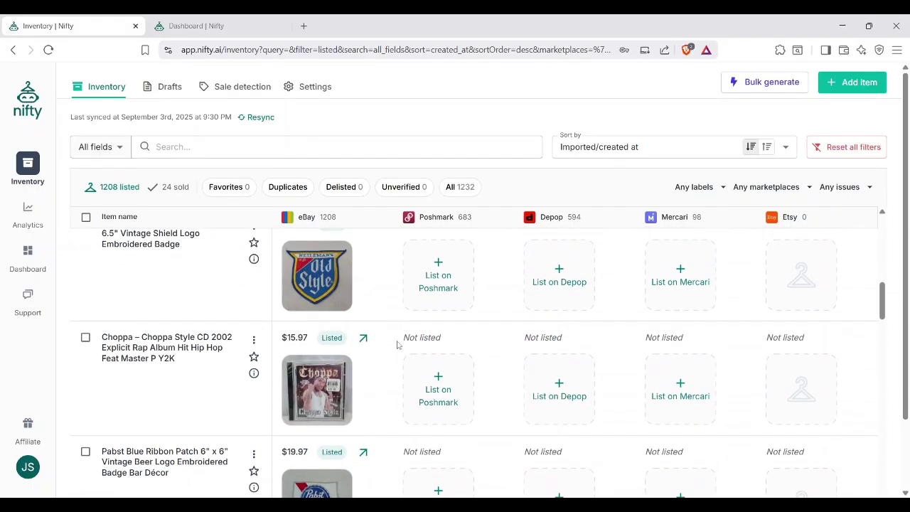
pyautogui.scroll(-15, 396, 340)
pyautogui.scroll(8, 387, 334)
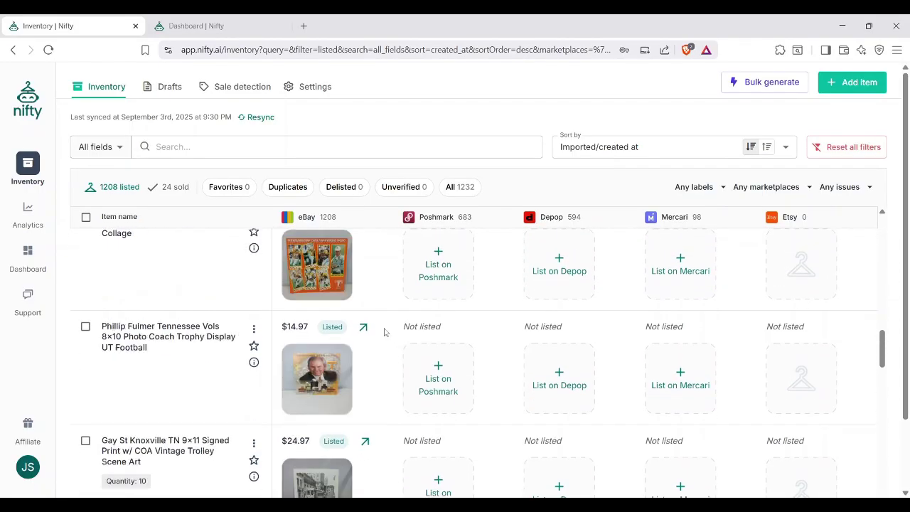
# - Resync the inventory with the Quick sync option and return to the inventory list
pyautogui.scroll(10, 383, 332)
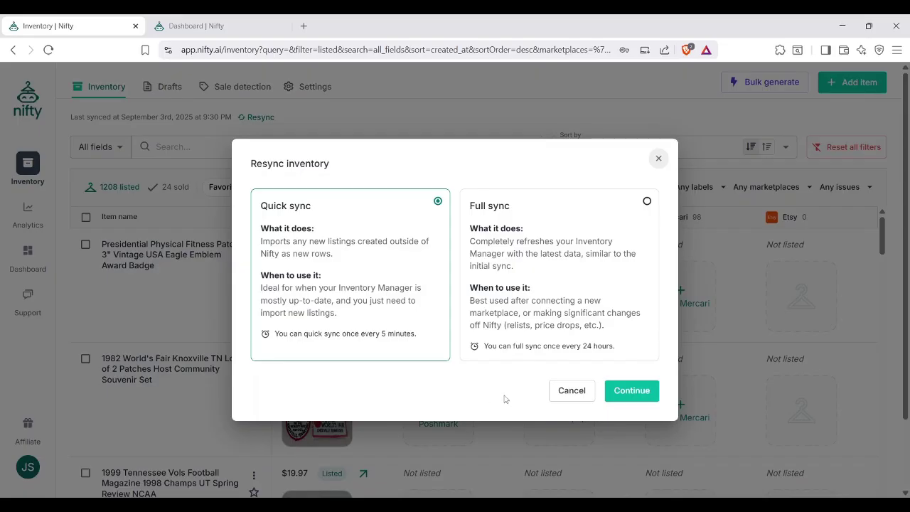
pyautogui.click(623, 391)
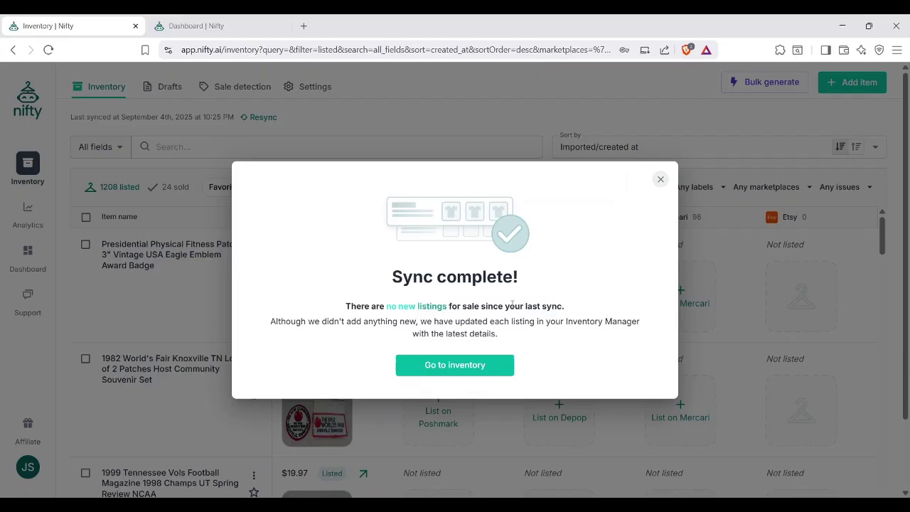
pyautogui.click(466, 371)
# - Look through the first two inventory pages to compare which marketplaces each item is listed on
pyautogui.scroll(-15, 450, 374)
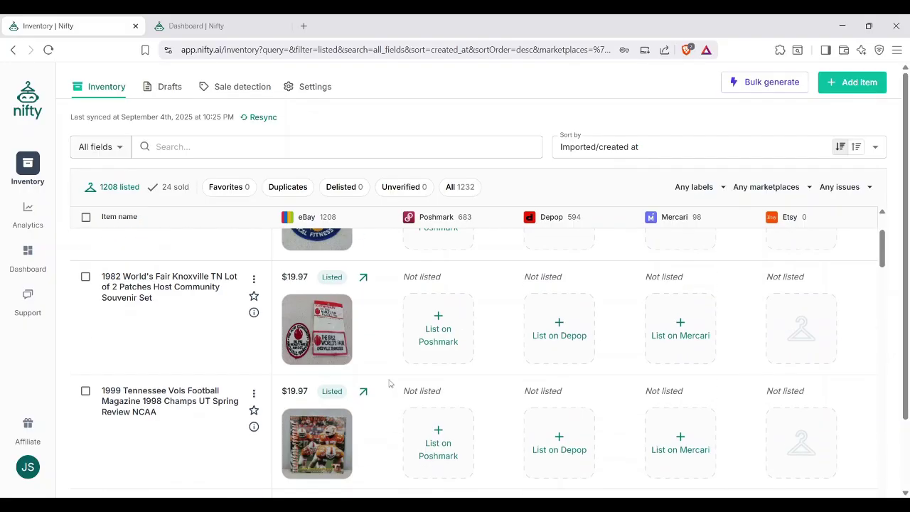
pyautogui.scroll(15, 375, 386)
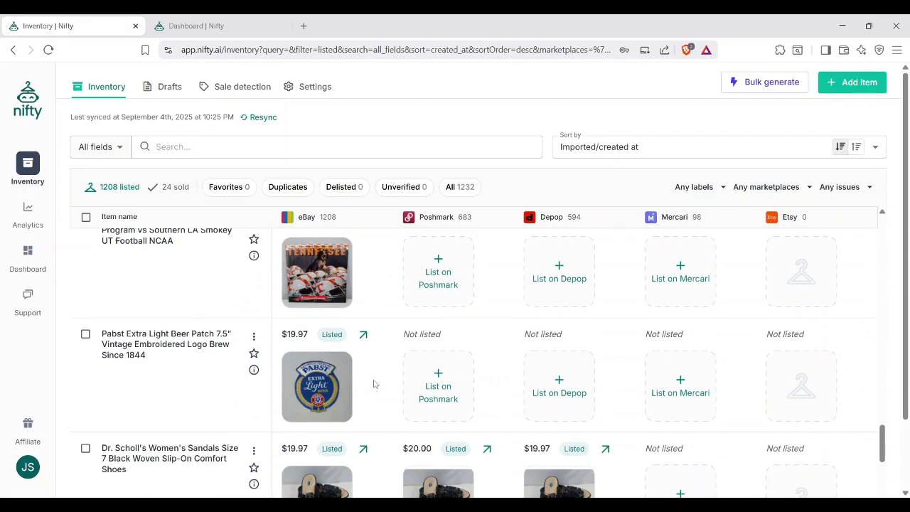
pyautogui.scroll(2, 383, 395)
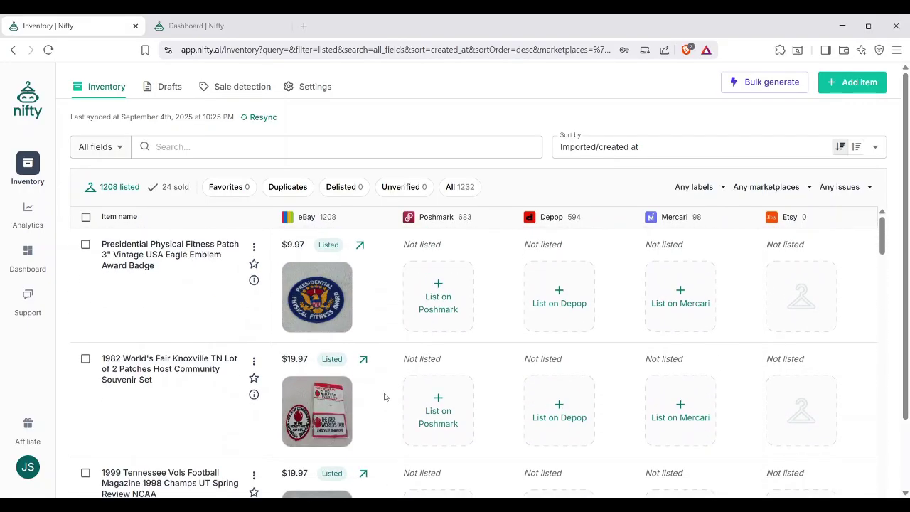
pyautogui.scroll(-15, 384, 397)
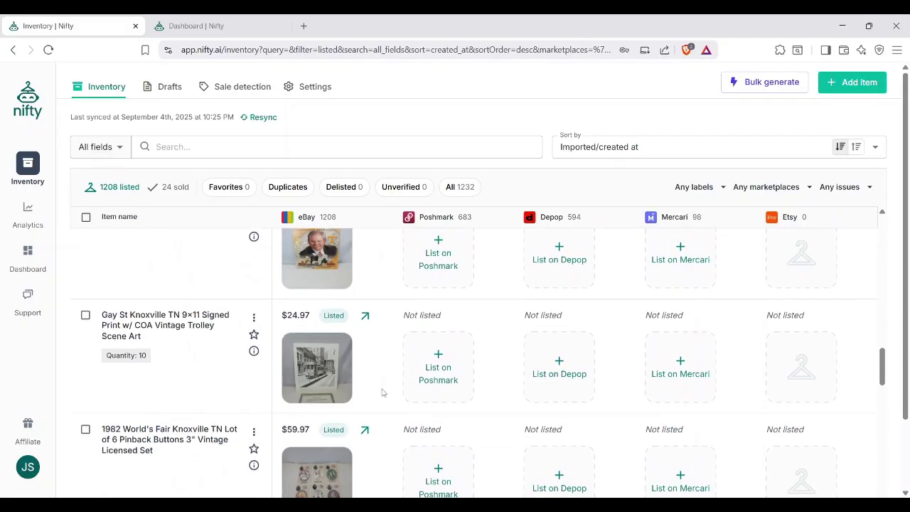
pyautogui.scroll(-10, 382, 392)
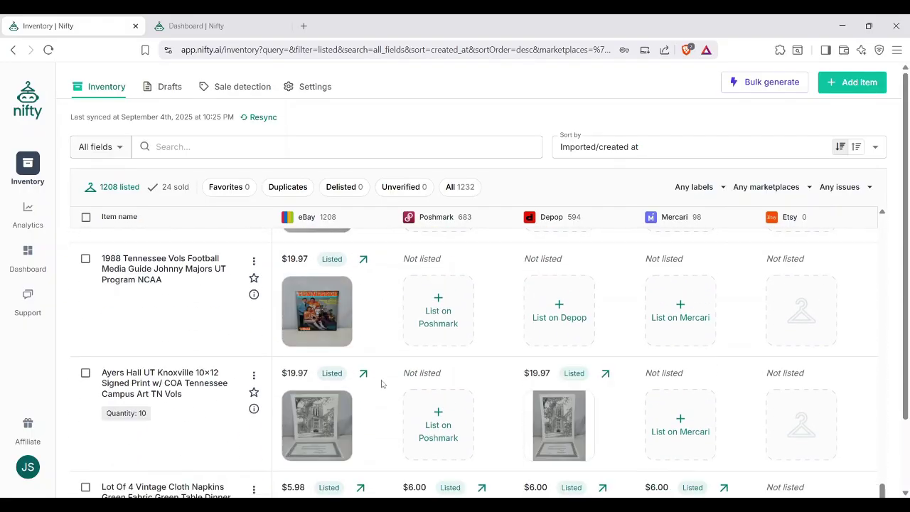
pyautogui.scroll(-3, 381, 384)
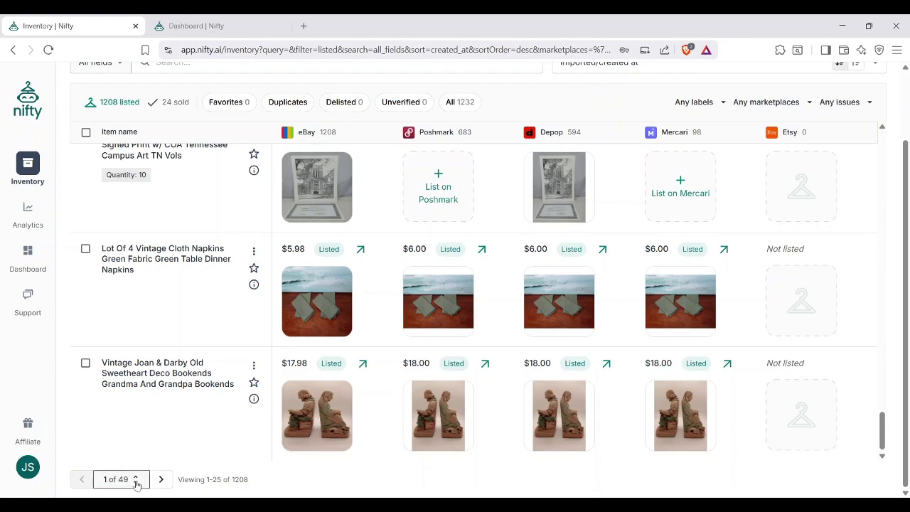
pyautogui.click(162, 479)
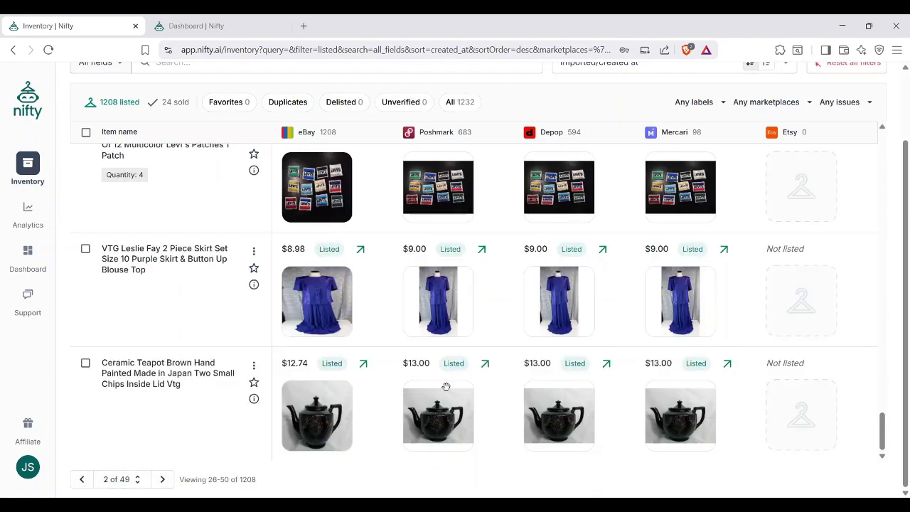
pyautogui.scroll(15, 482, 304)
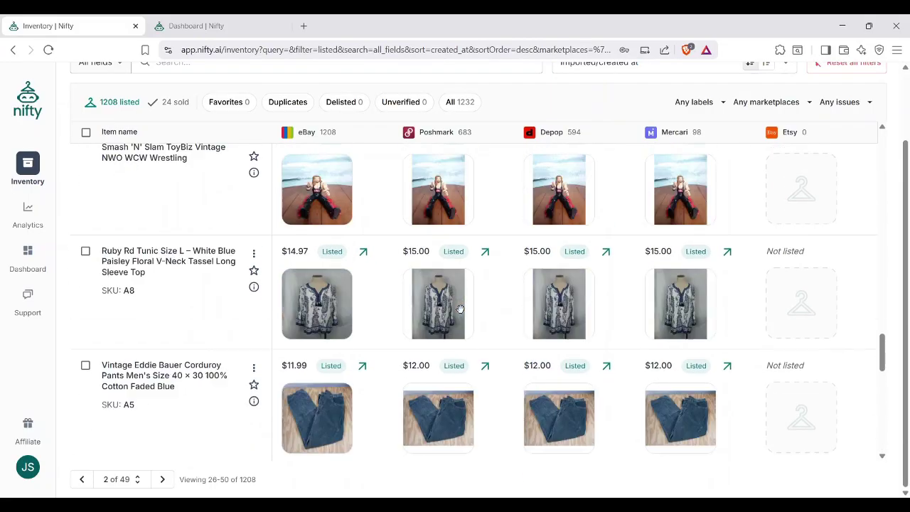
pyautogui.scroll(10, 453, 336)
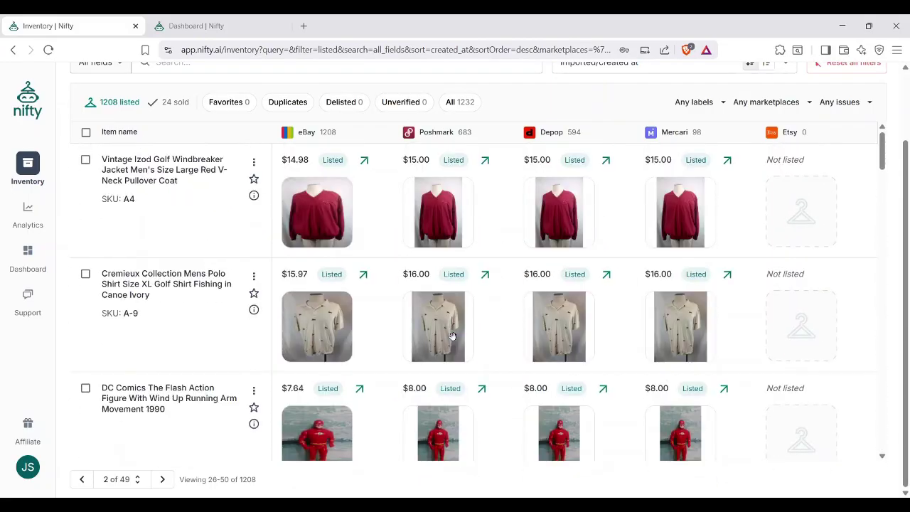
pyautogui.scroll(-20, 452, 334)
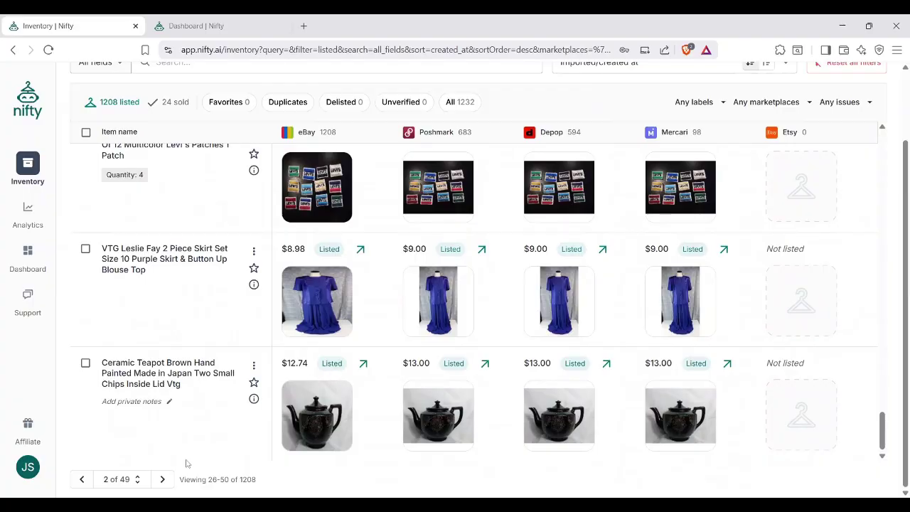
# - Go to inventory page 3 and start a Depop listing for the Fine Porcelain Nativity Set 12PC
pyautogui.click(163, 480)
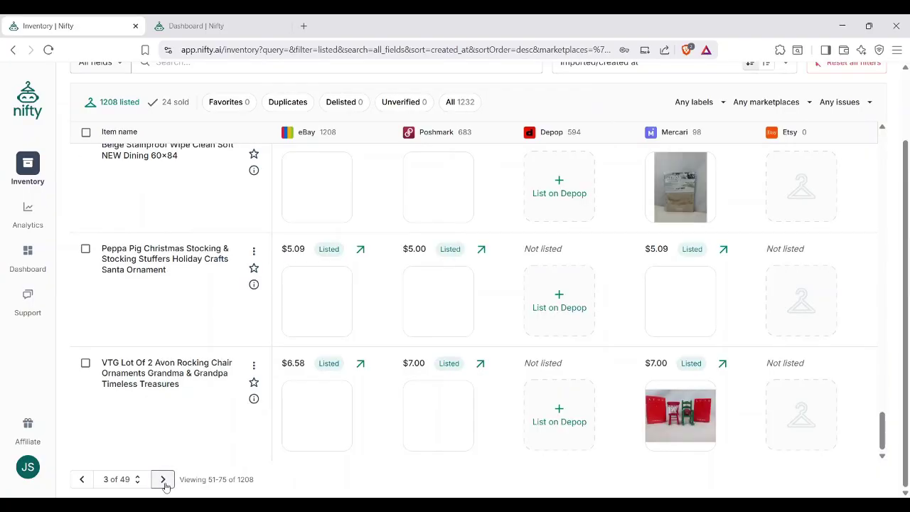
pyautogui.scroll(9, 491, 311)
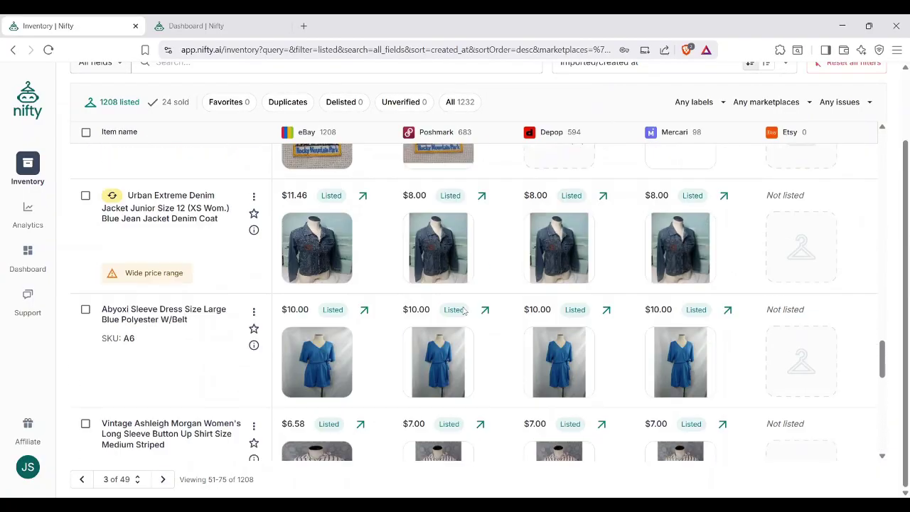
pyautogui.scroll(15, 511, 307)
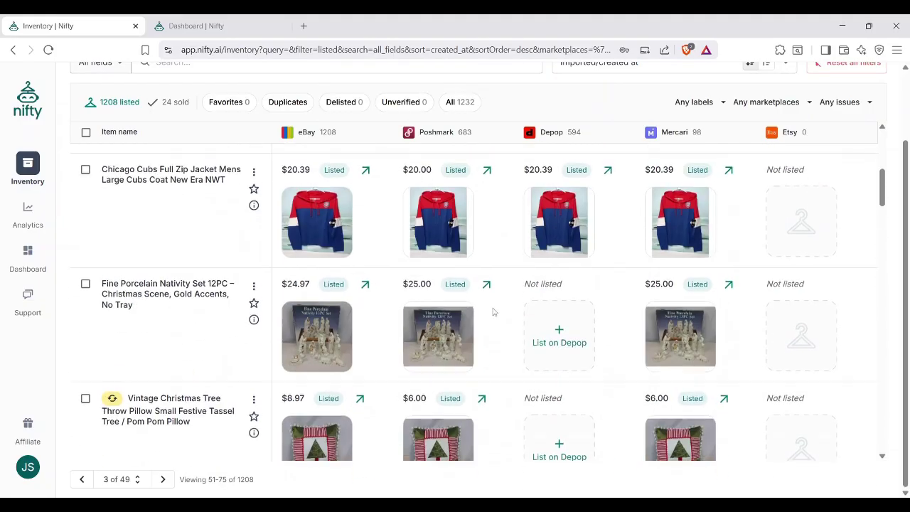
pyautogui.scroll(-3, 505, 246)
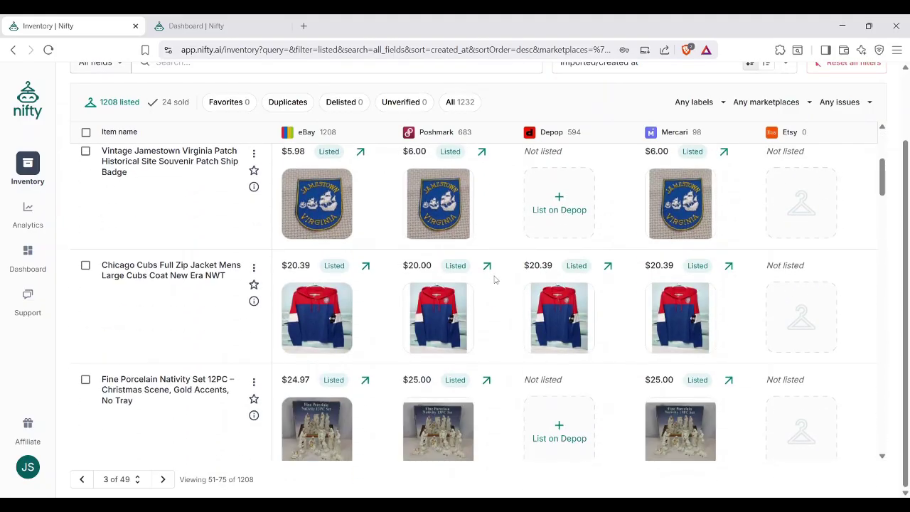
pyautogui.scroll(-2, 495, 279)
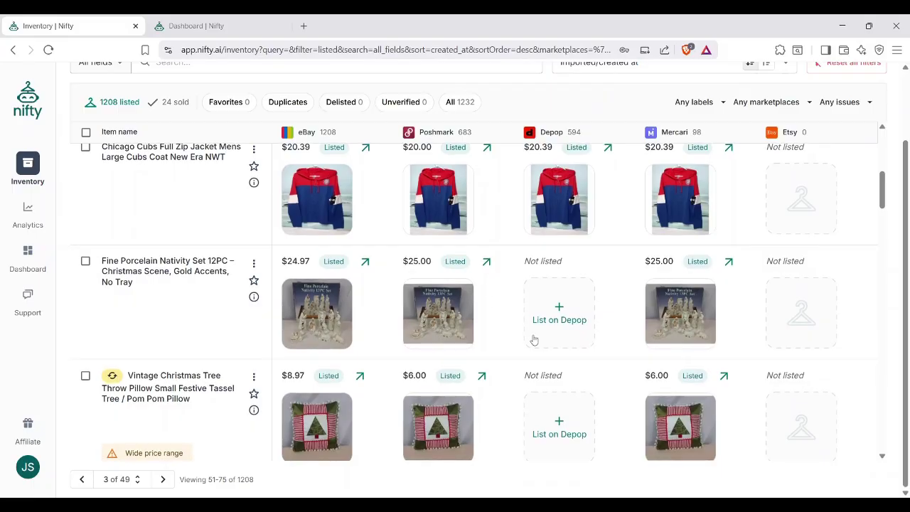
pyautogui.click(552, 324)
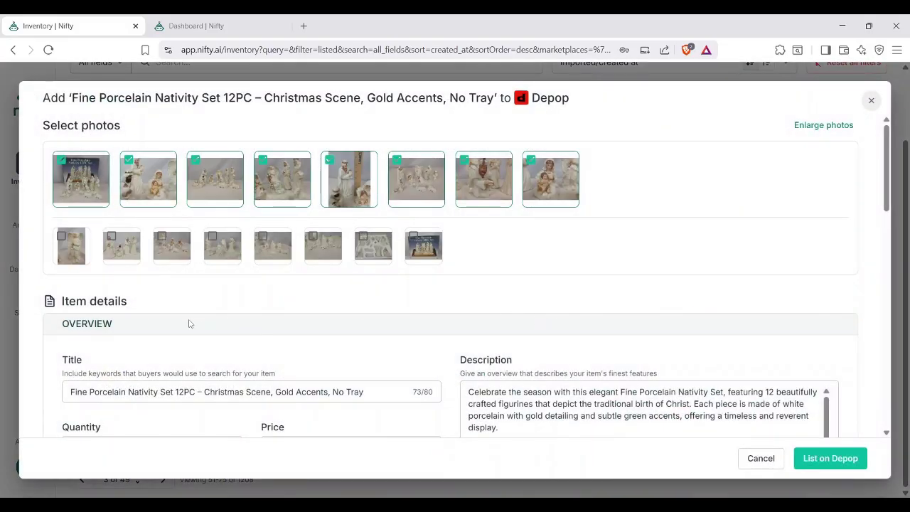
# - Review the nativity set's item, shipping and Depop details and list it on Depop
pyautogui.scroll(-3, 462, 313)
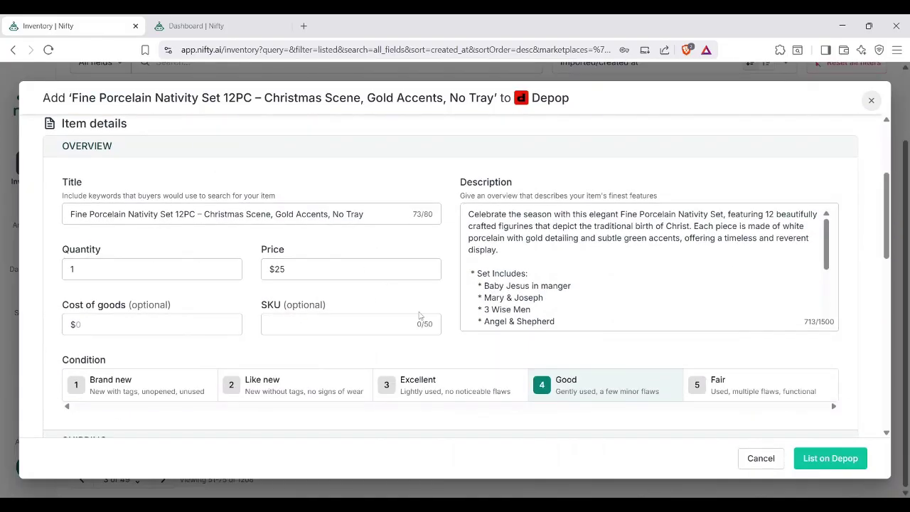
pyautogui.scroll(-5, 339, 329)
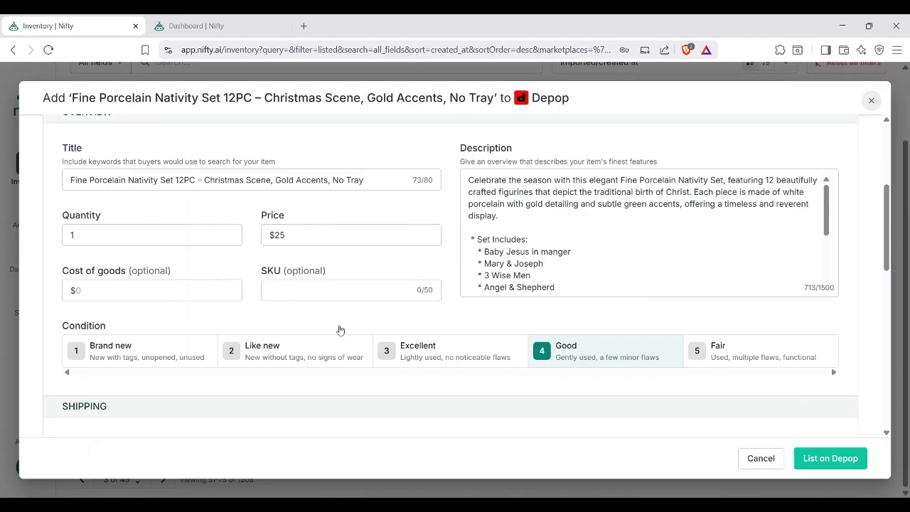
pyautogui.scroll(-3, 294, 287)
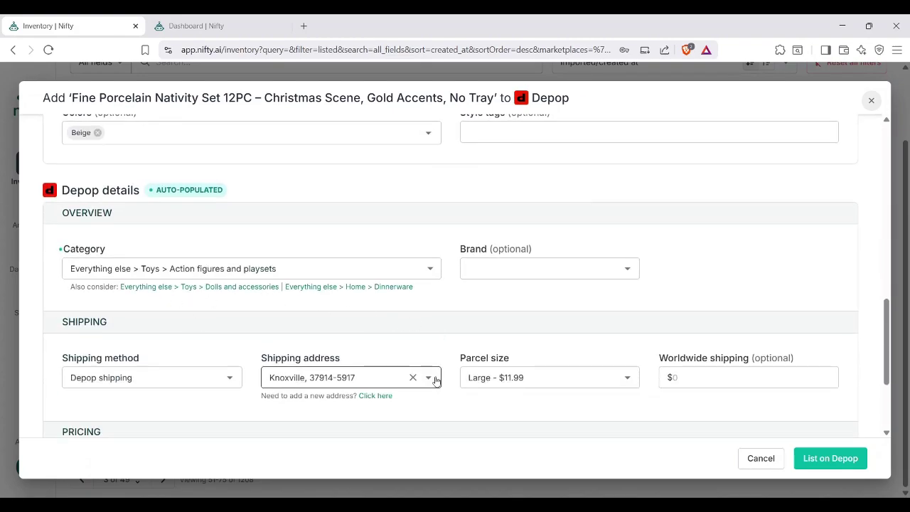
pyautogui.scroll(10, 435, 378)
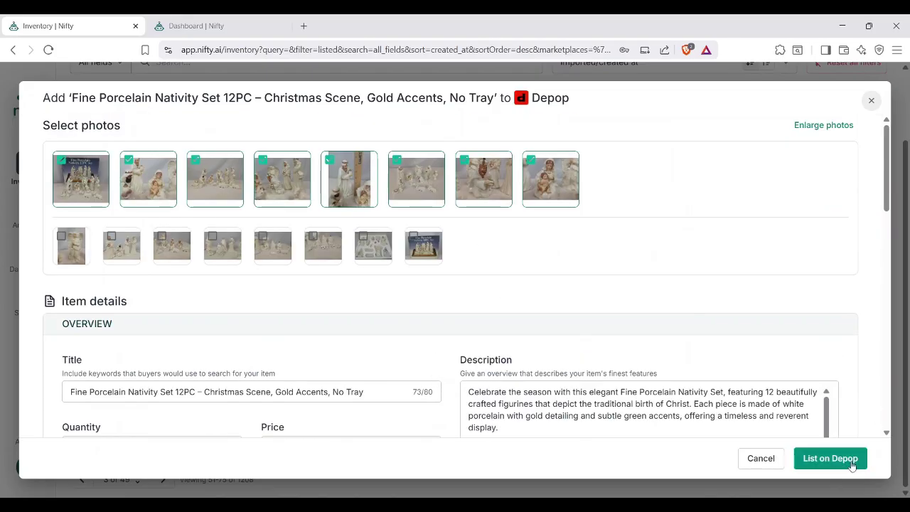
pyautogui.click(830, 458)
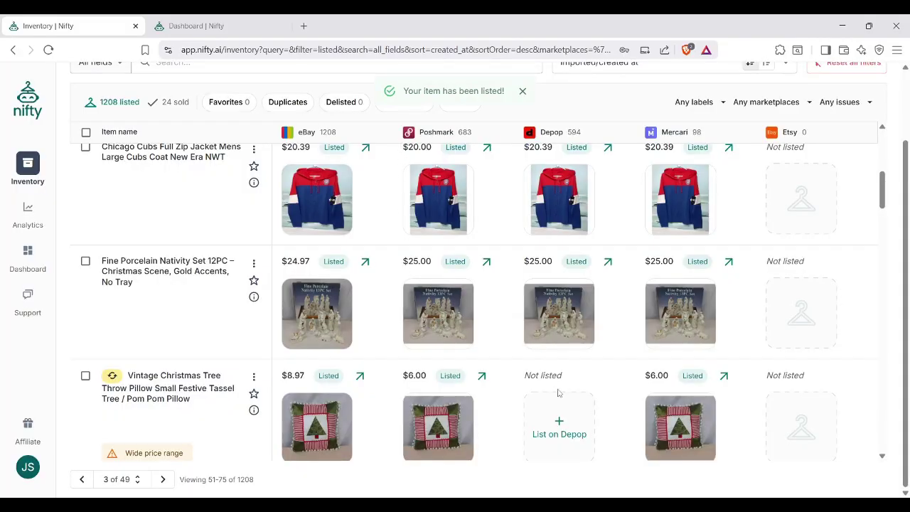
# - List the Vintage Christmas Tree Throw Pillow and the Dollywood Butterfly Lapel Pin set on Depop with their prefilled details
pyautogui.click(558, 431)
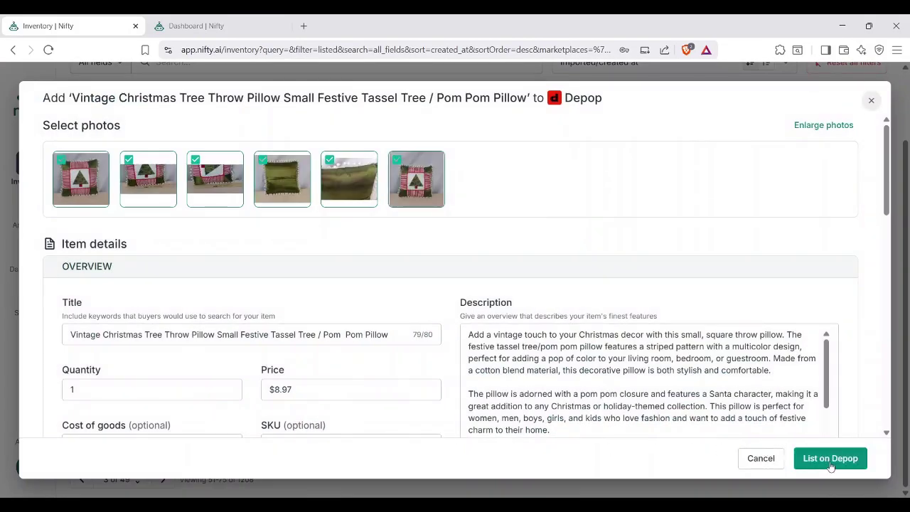
pyautogui.click(830, 460)
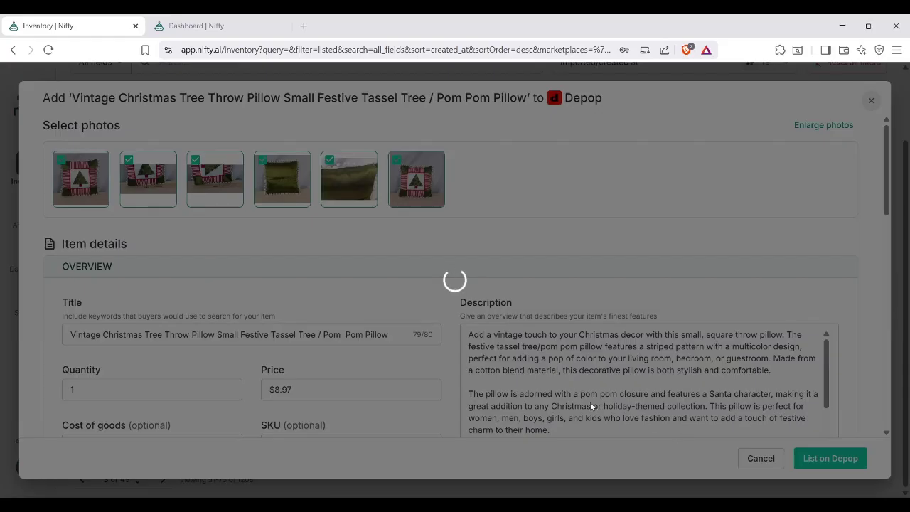
pyautogui.scroll(-2, 562, 359)
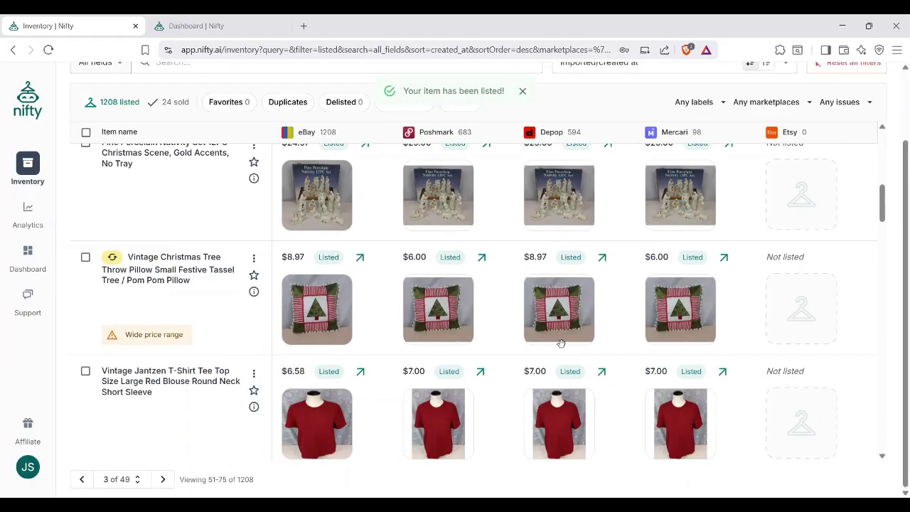
pyautogui.scroll(-5, 561, 343)
pyautogui.click(561, 305)
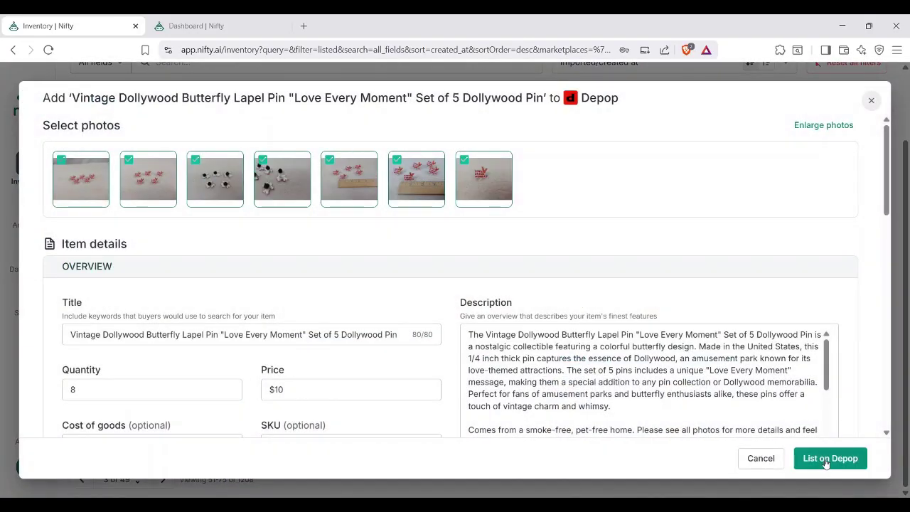
pyautogui.click(824, 458)
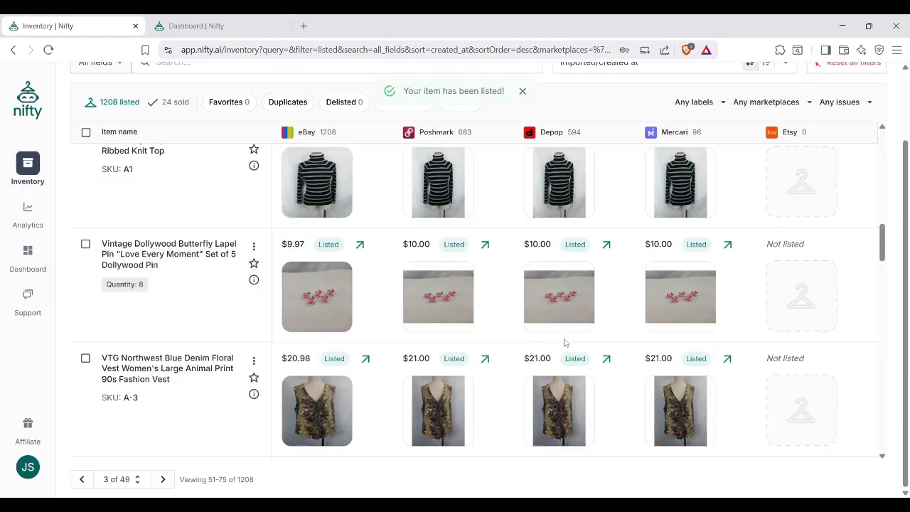
# - List the Tennessee Volunteers Pinback Button and the Winston Filters Cigarette Lighter on Depop with their prefilled details
pyautogui.scroll(-3, 565, 342)
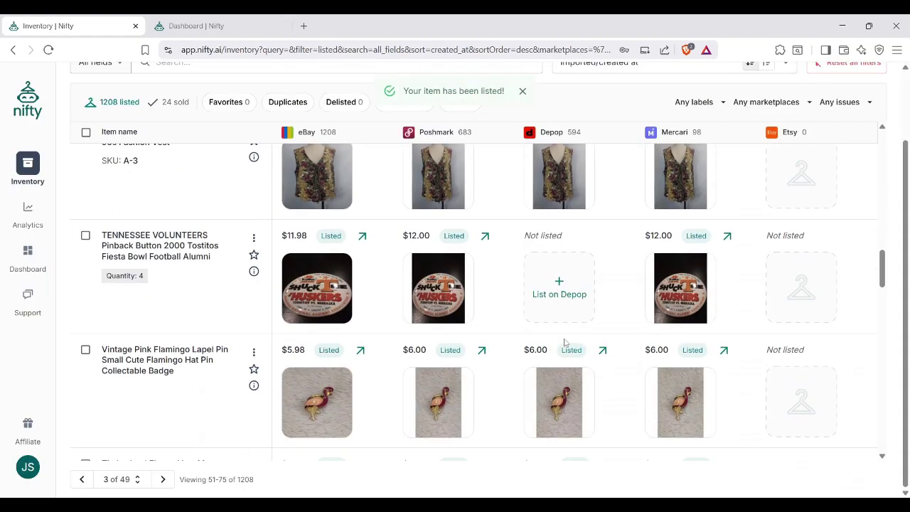
pyautogui.click(540, 303)
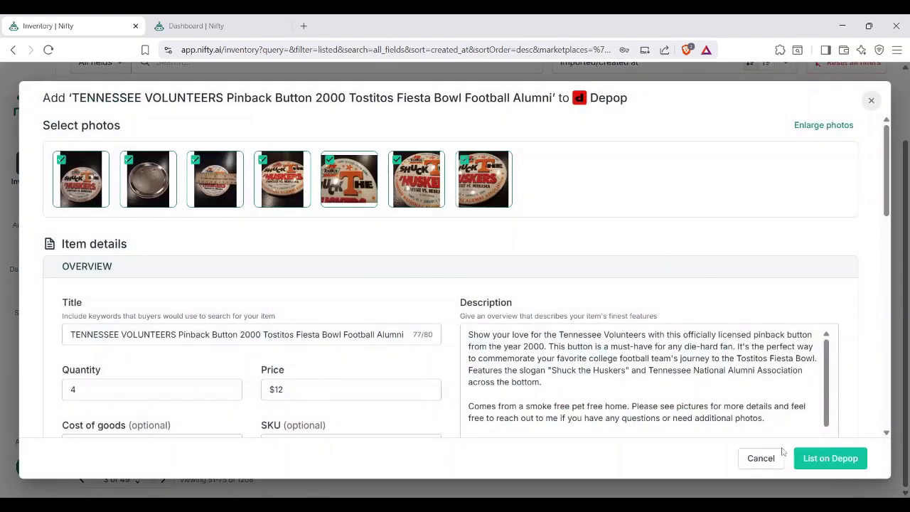
pyautogui.click(833, 462)
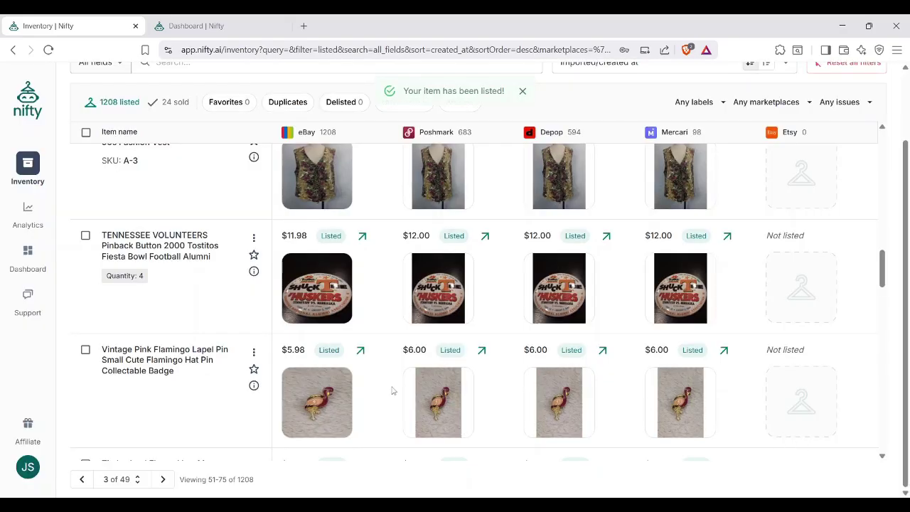
pyautogui.scroll(-4, 596, 387)
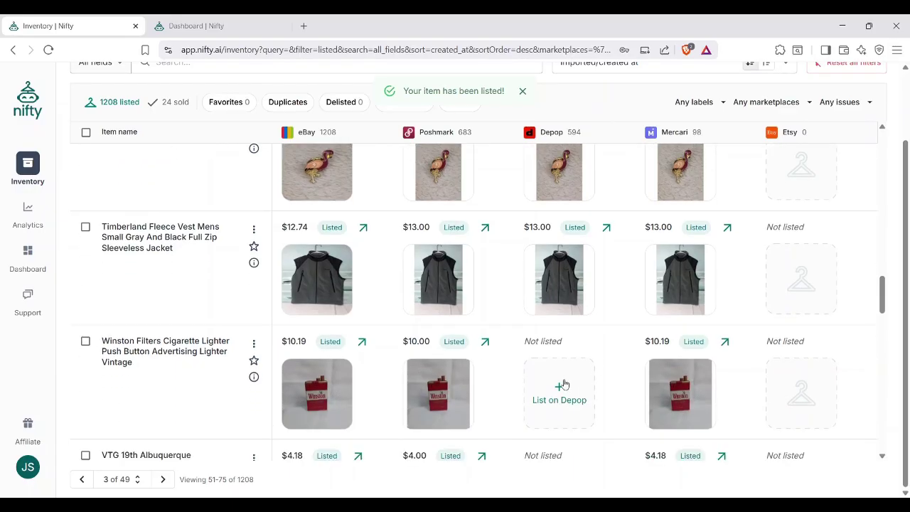
pyautogui.click(557, 390)
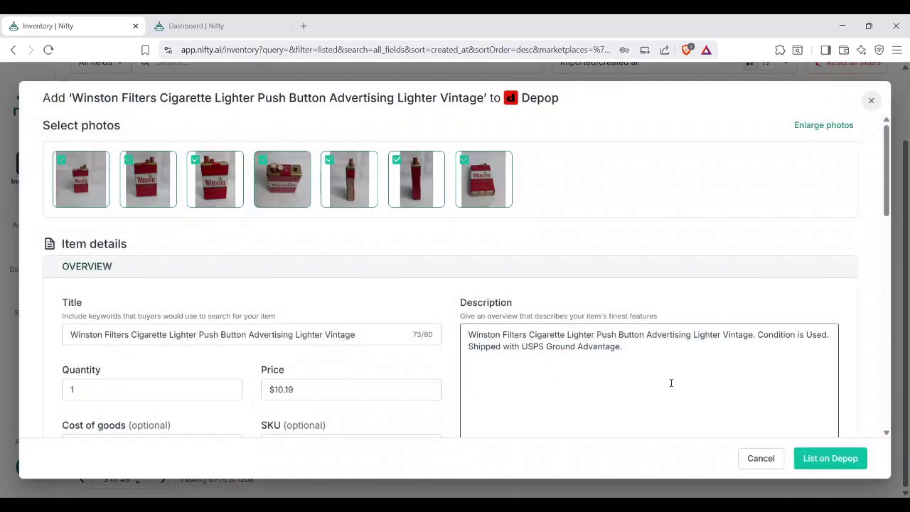
pyautogui.click(824, 457)
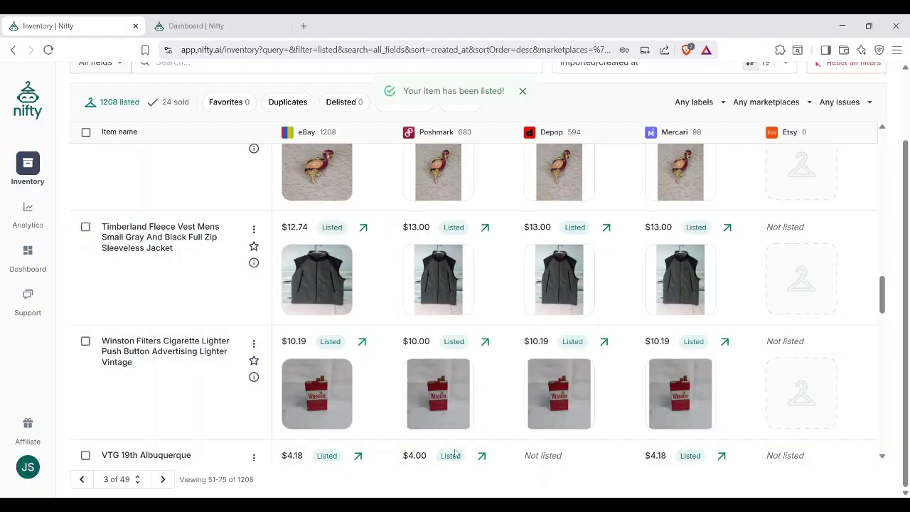
# - List the 19th Albuquerque International Balloon Fiesta Patch and the Lands End navy chino shorts on Depop
pyautogui.scroll(-3, 532, 381)
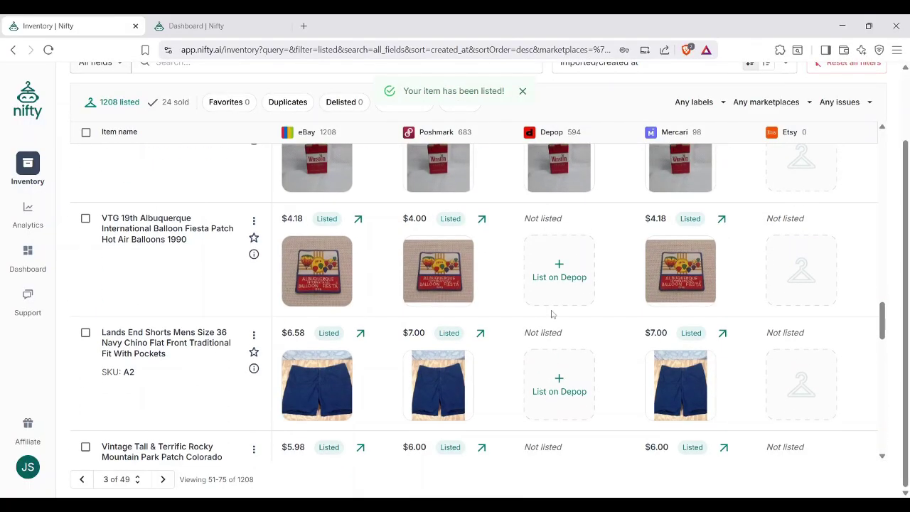
pyautogui.click(554, 291)
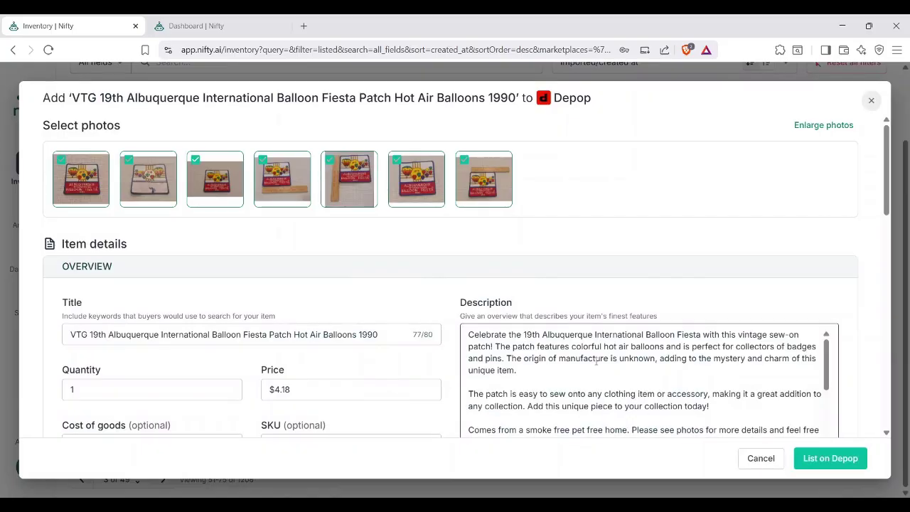
pyautogui.click(811, 454)
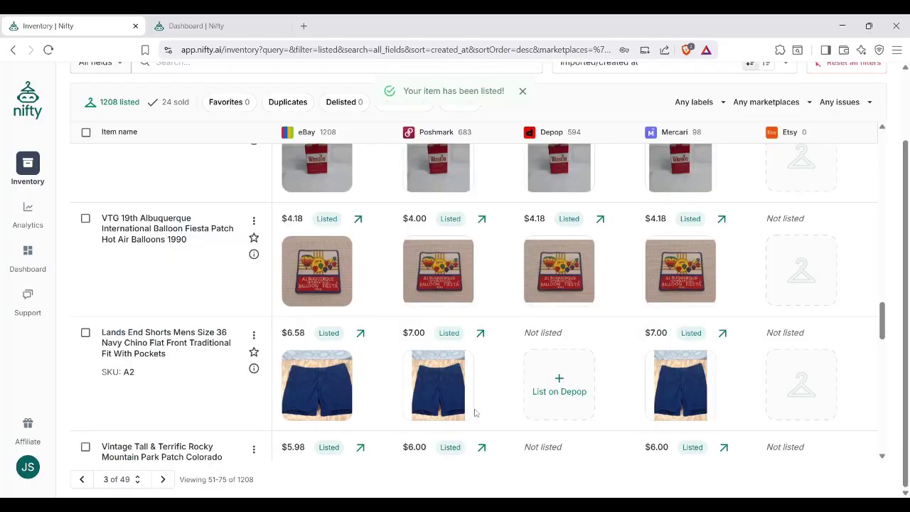
pyautogui.click(553, 391)
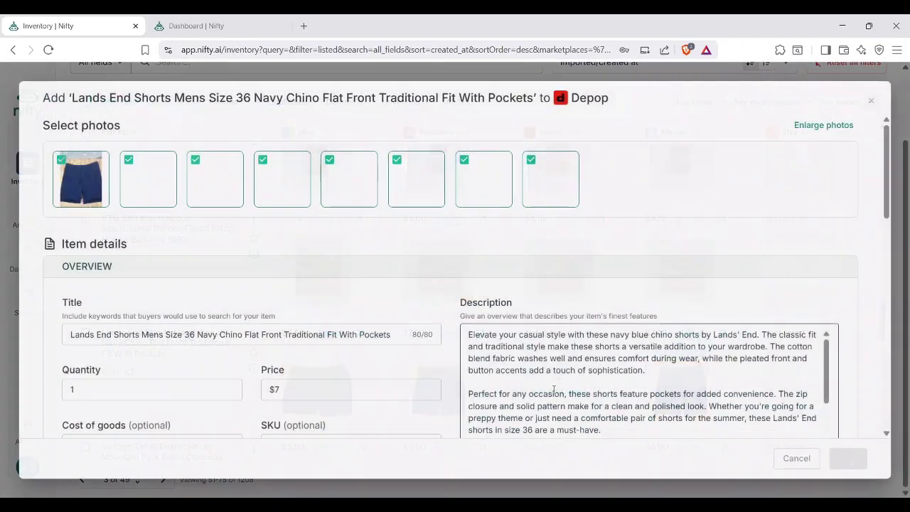
pyautogui.click(818, 462)
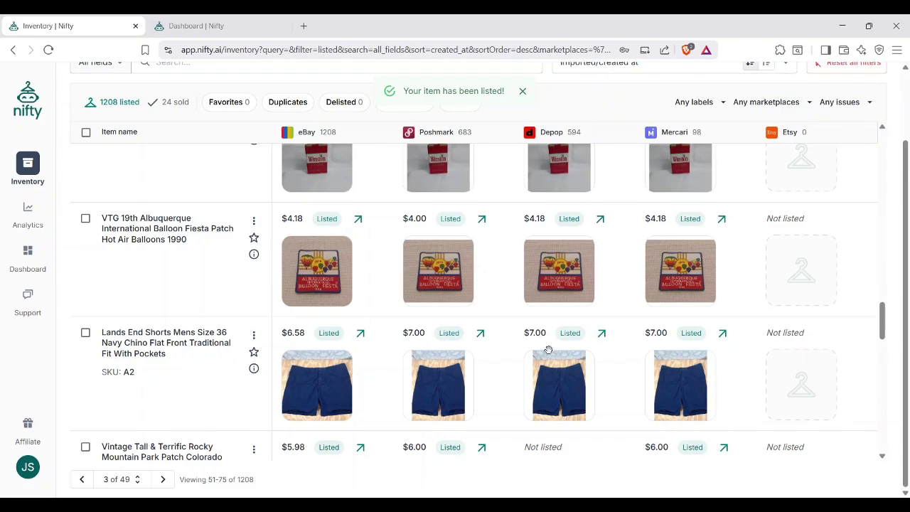
# - List the Vintage Tall & Terrific Rocky Mountain Park Patch on Depop with its prefilled details
pyautogui.scroll(-3, 548, 353)
pyautogui.click(554, 331)
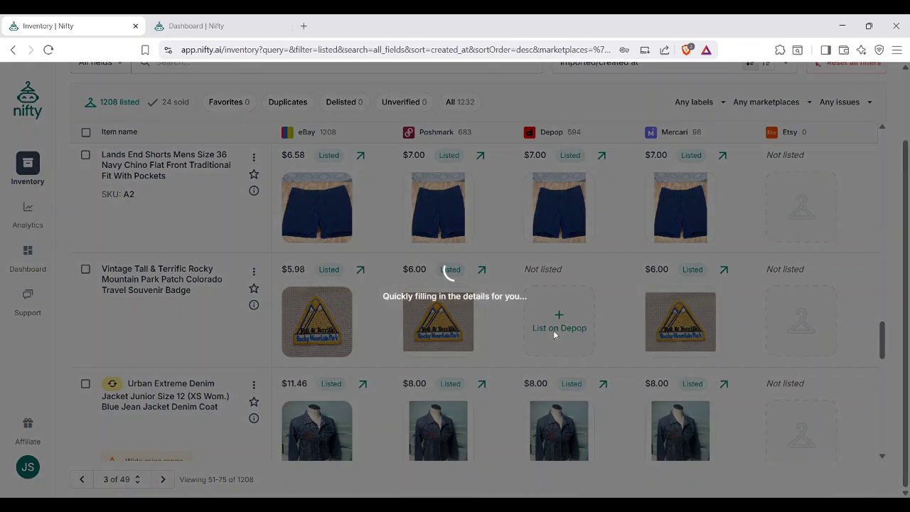
pyautogui.click(827, 463)
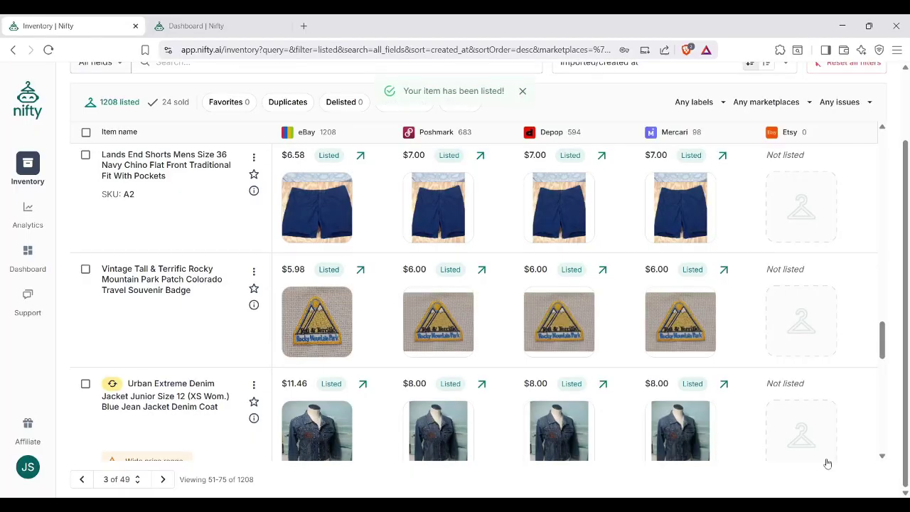
# - Find the Origins Microfiber Tablecloth further down the page, check its Depop listing details and list it on Depop
pyautogui.scroll(-8, 572, 339)
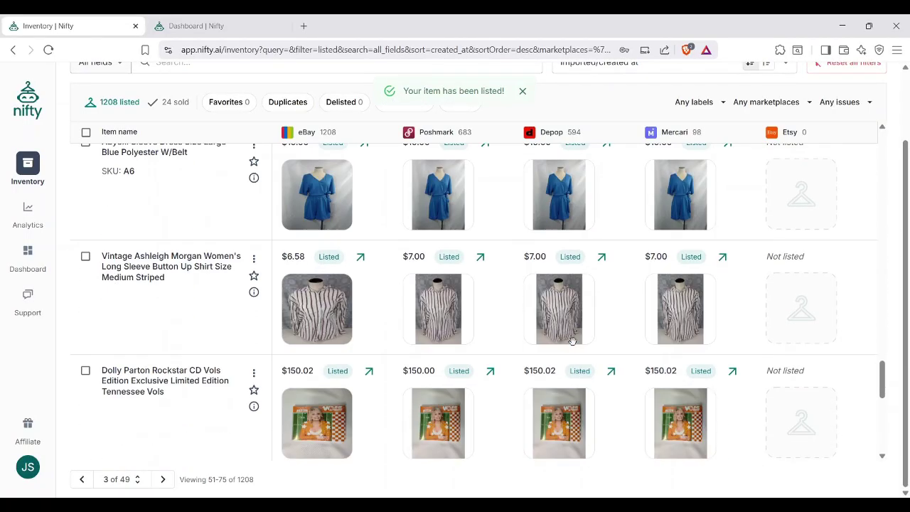
pyautogui.scroll(-2, 572, 342)
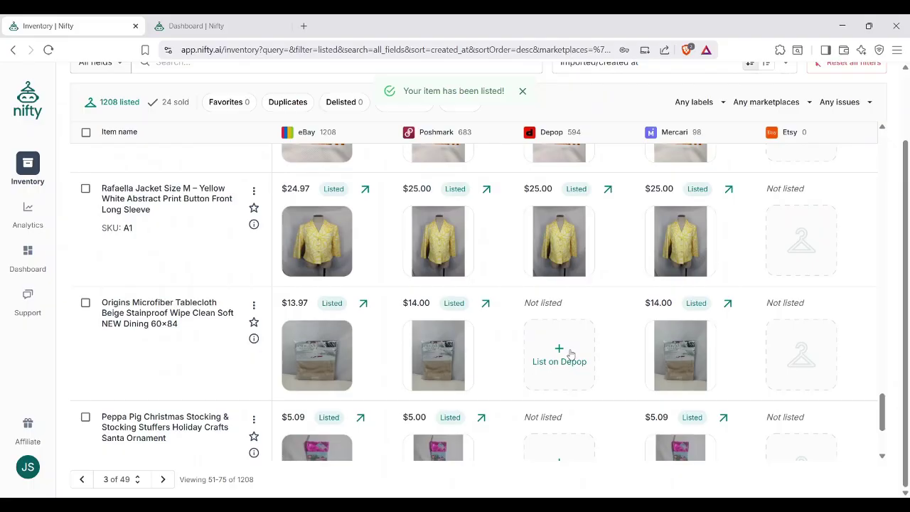
pyautogui.click(558, 355)
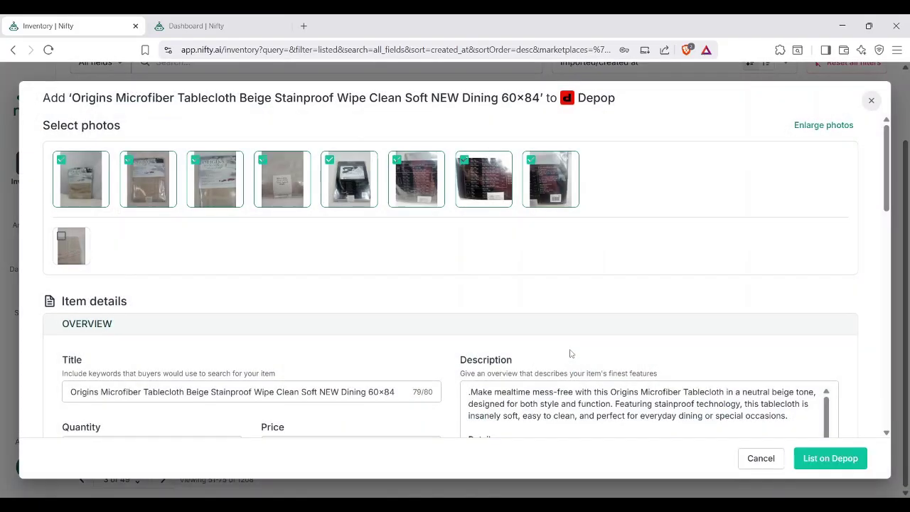
pyautogui.scroll(-4, 450, 359)
pyautogui.scroll(4, 602, 347)
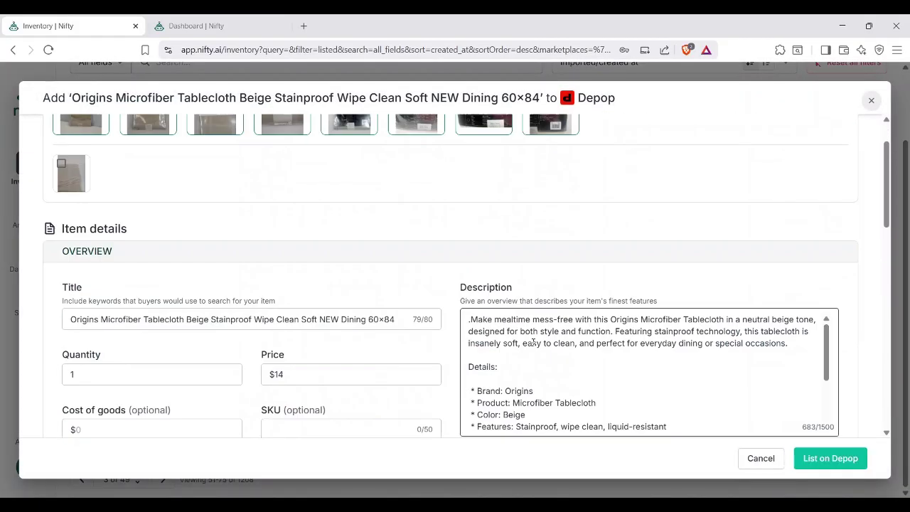
pyautogui.click(828, 460)
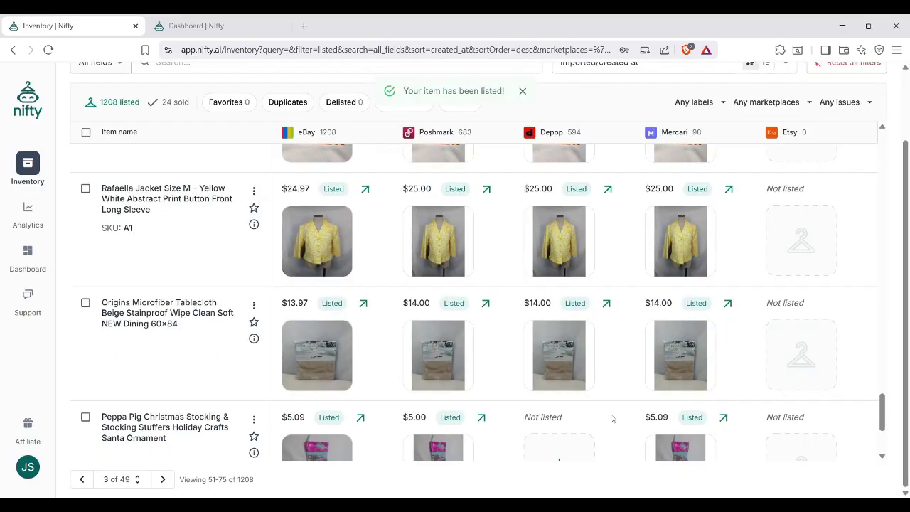
# - List the Peppa Pig Christmas Stocking and the lot of 2 Avon Rocking Chair Ornaments on Depop
pyautogui.scroll(-2, 581, 376)
pyautogui.click(544, 369)
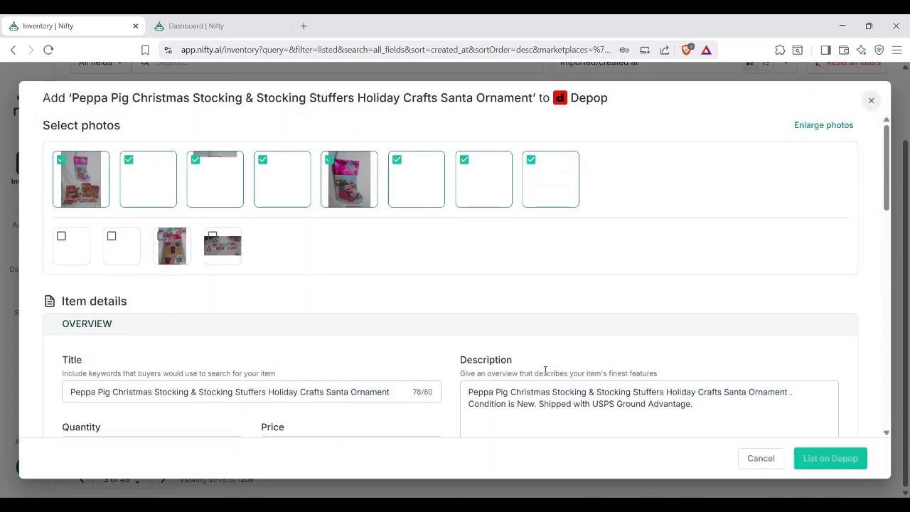
pyautogui.click(848, 459)
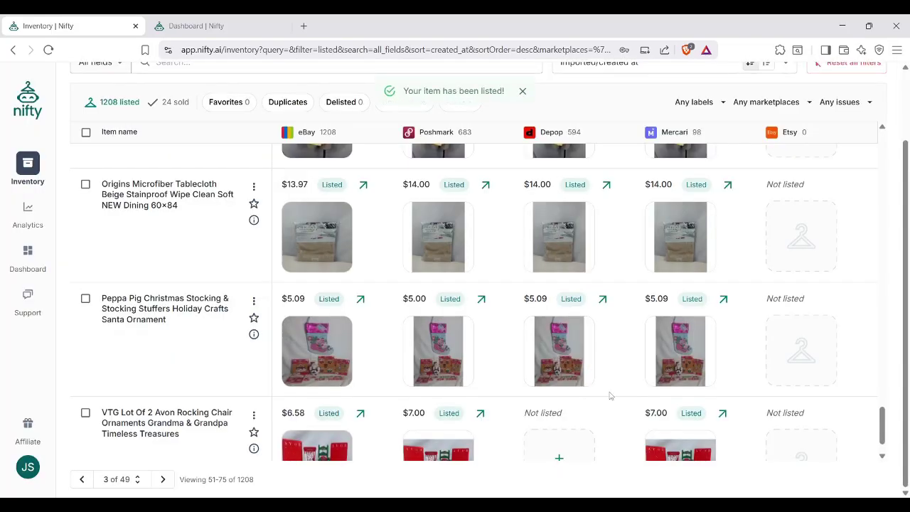
pyautogui.click(557, 407)
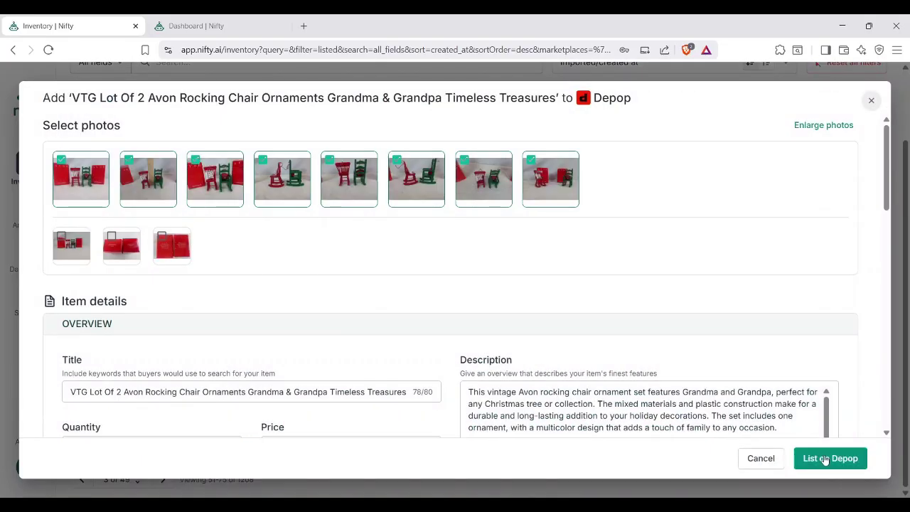
pyautogui.click(824, 459)
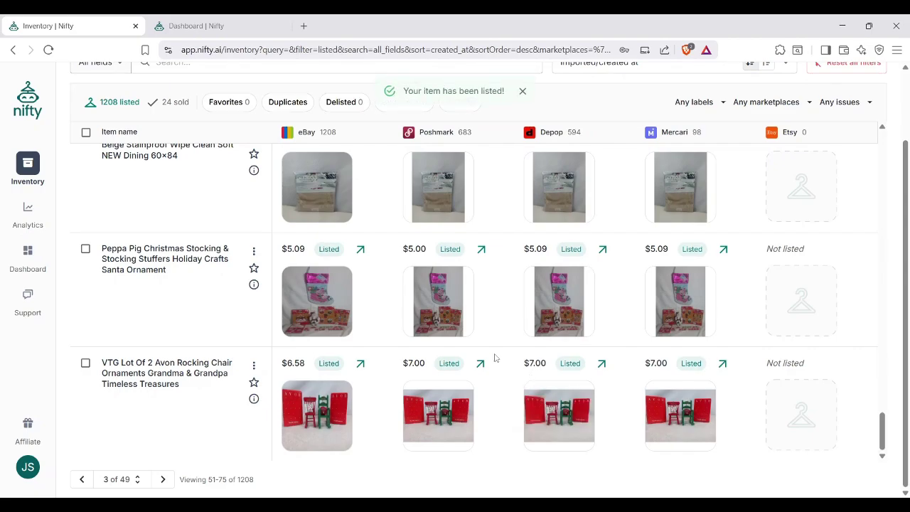
# - Return to the start of the inventory page, open sale detection, and view the auto-delist and auto-adjust quantity settings
pyautogui.scroll(15, 495, 357)
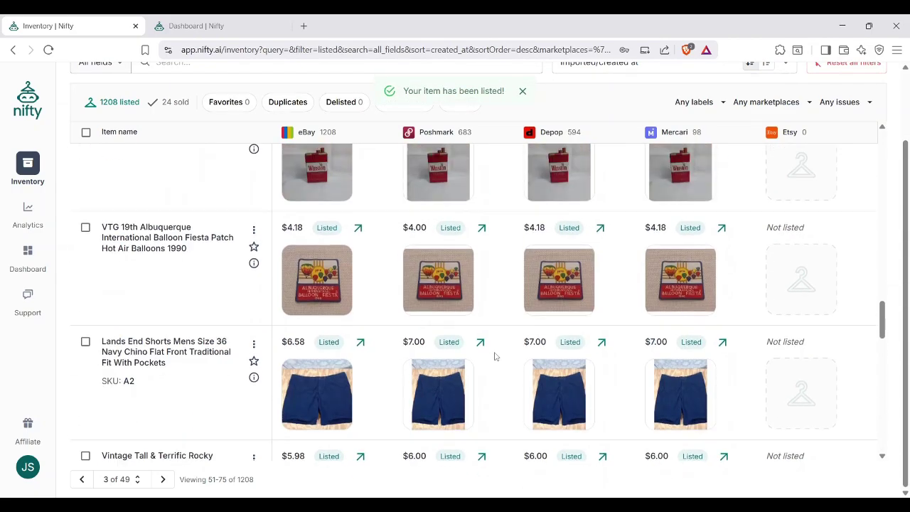
pyautogui.scroll(15, 496, 357)
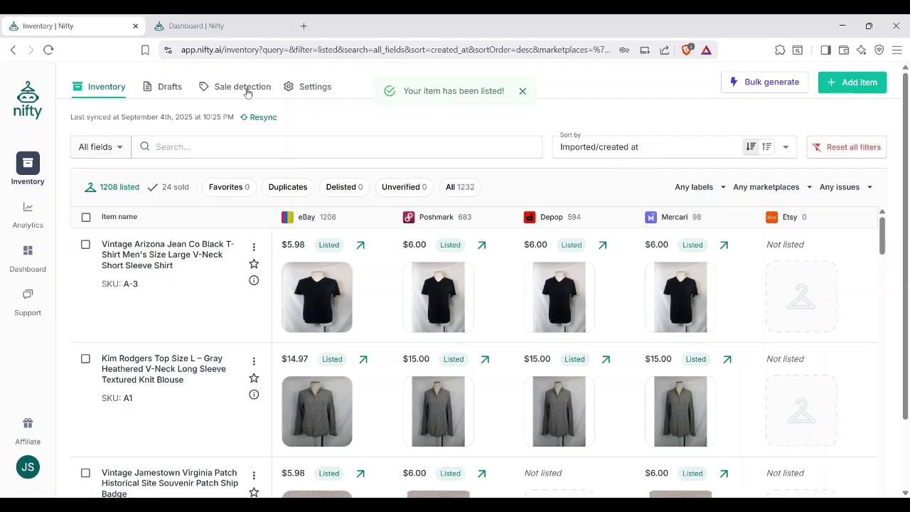
pyautogui.click(245, 89)
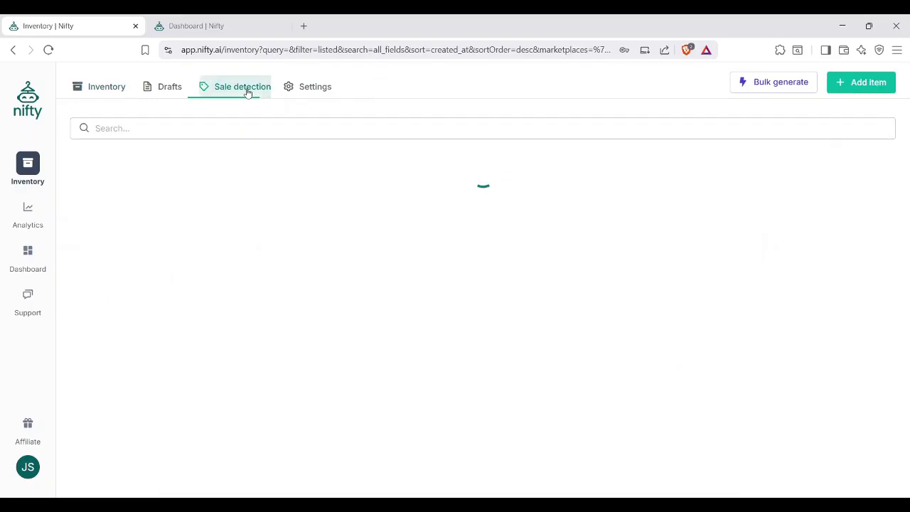
pyautogui.click(306, 92)
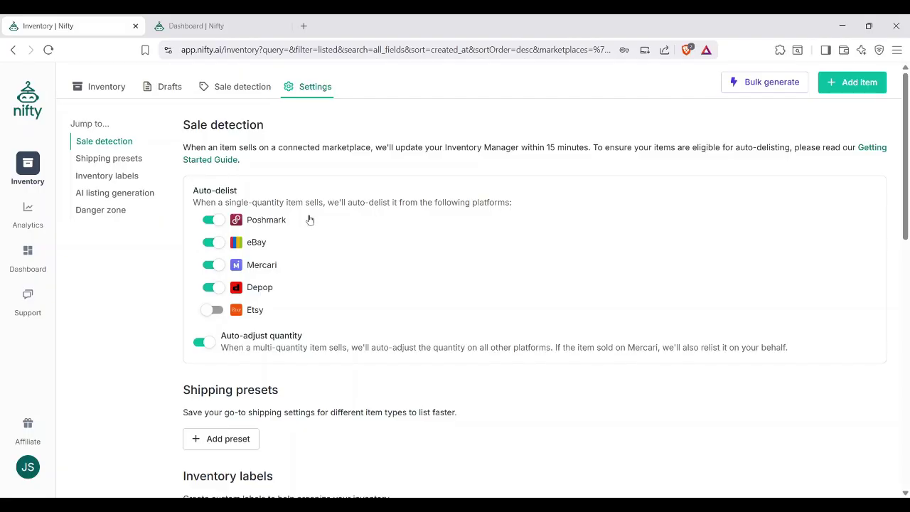
# - Open the sale detection history and examine each sold item's marketplace and auto-delisting status
pyautogui.click(225, 93)
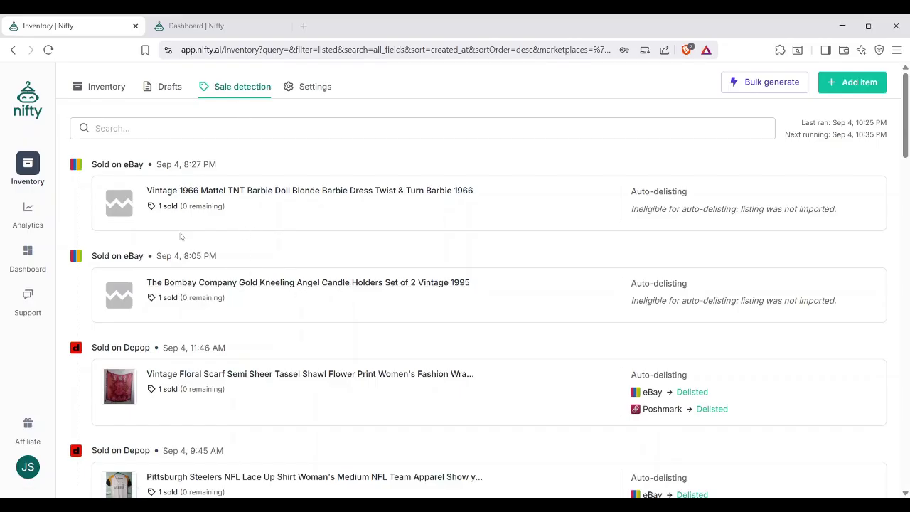
pyautogui.scroll(-5, 291, 248)
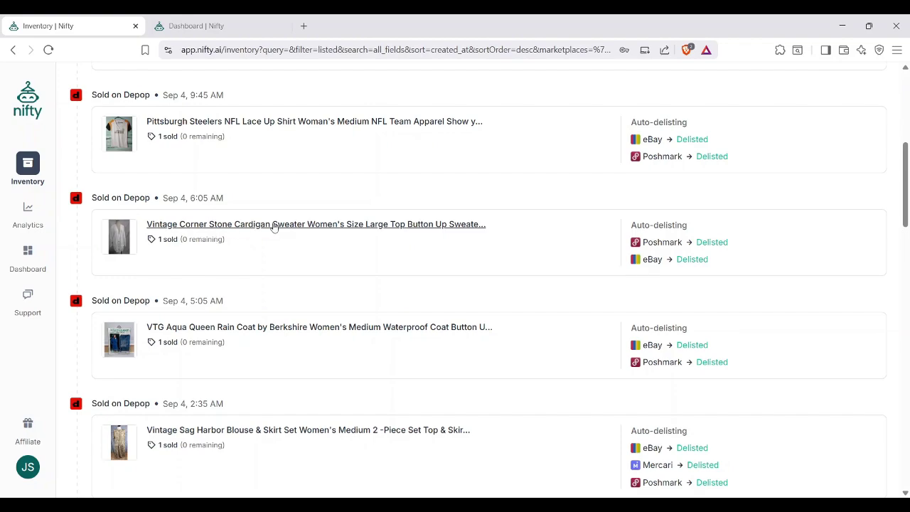
pyautogui.scroll(2, 304, 226)
pyautogui.scroll(3, 304, 226)
pyautogui.scroll(-4, 303, 226)
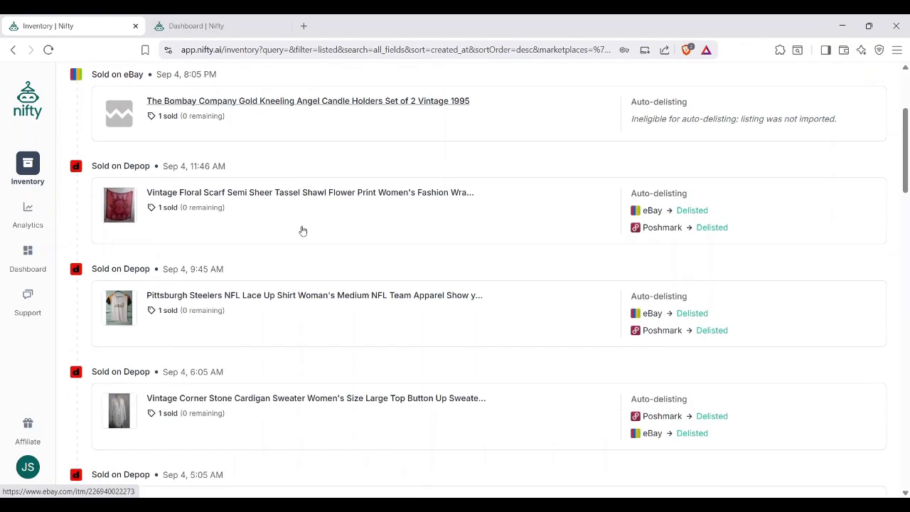
pyautogui.scroll(1, 302, 230)
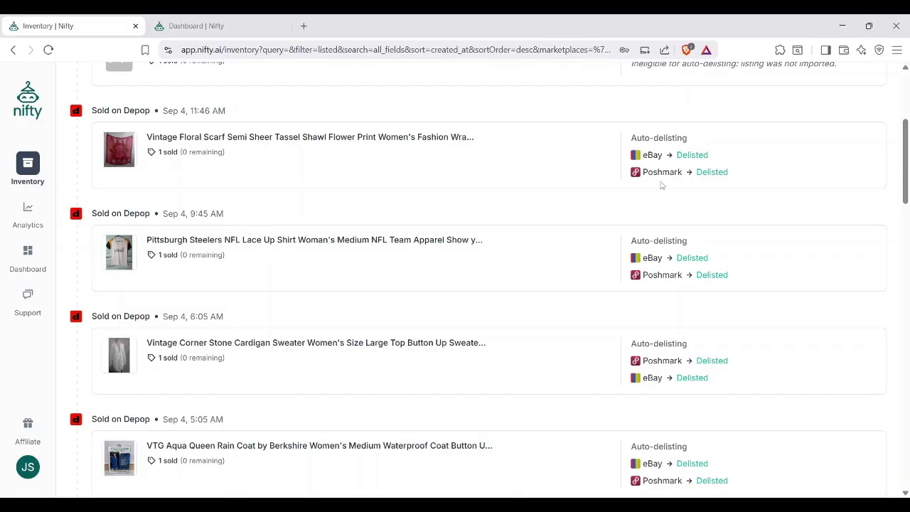
# - Compare the auto-delisting results of the Depop and eBay sales from Sep 3 and 4, and return to the newest sale
pyautogui.scroll(-3, 602, 265)
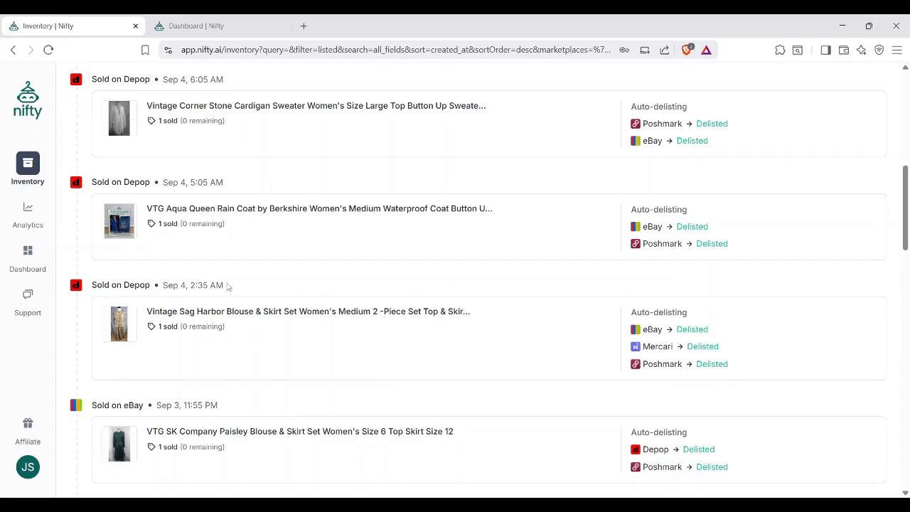
pyautogui.scroll(8, 311, 252)
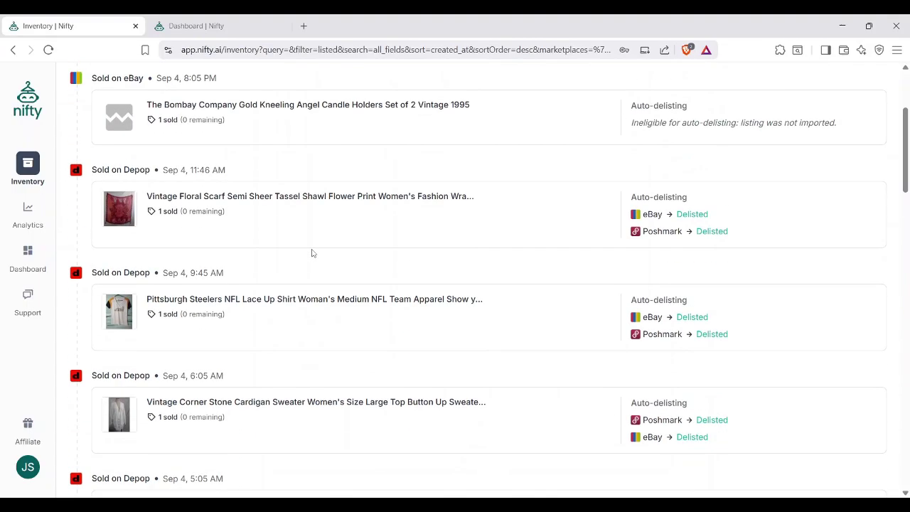
pyautogui.scroll(-5, 318, 264)
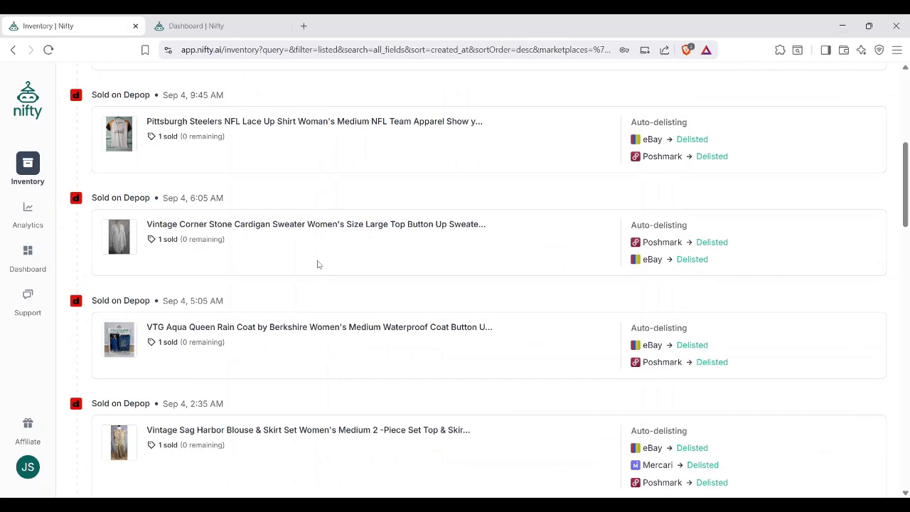
pyautogui.scroll(-1, 227, 298)
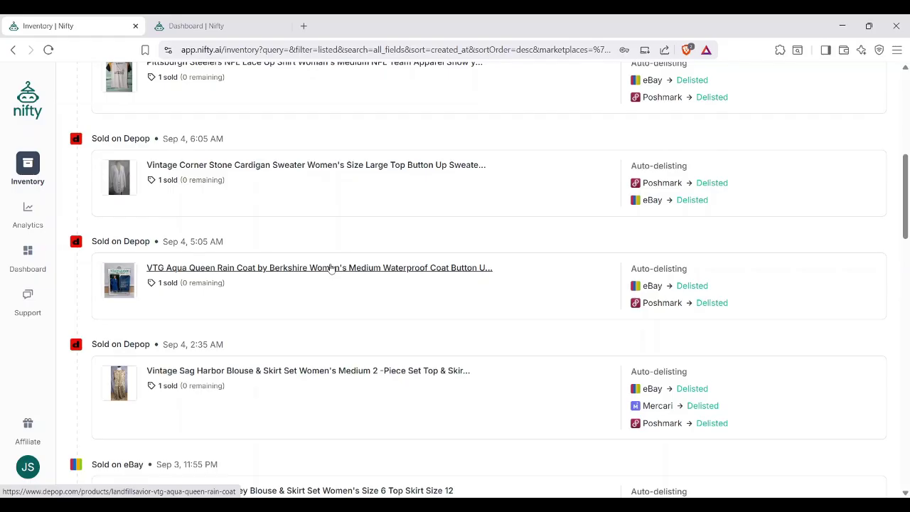
pyautogui.scroll(6, 213, 177)
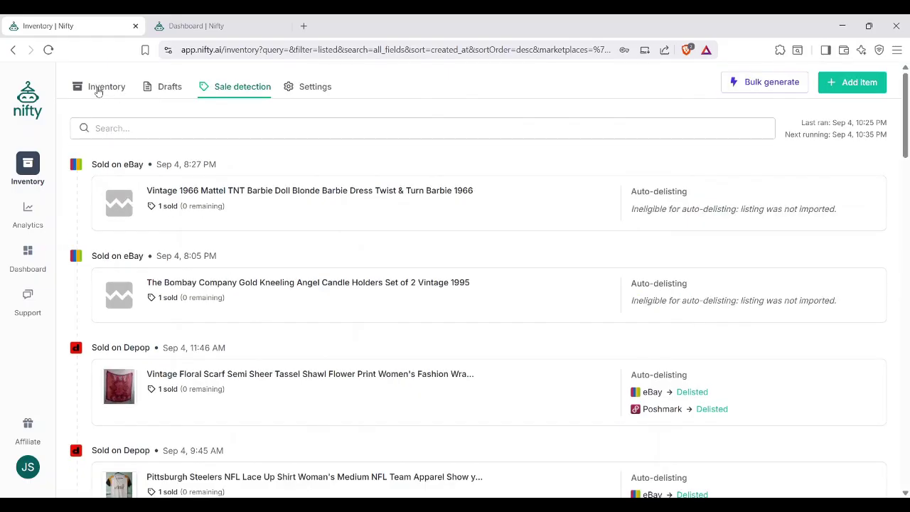
# - Open the inventory settings and review the shipping presets and inventory labels sections
pyautogui.click(298, 88)
pyautogui.scroll(-3, 298, 234)
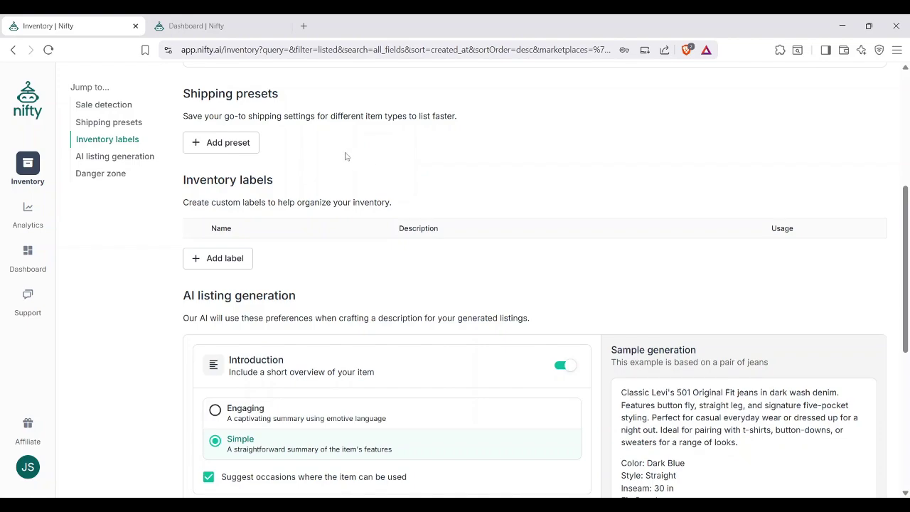
pyautogui.scroll(-2, 346, 156)
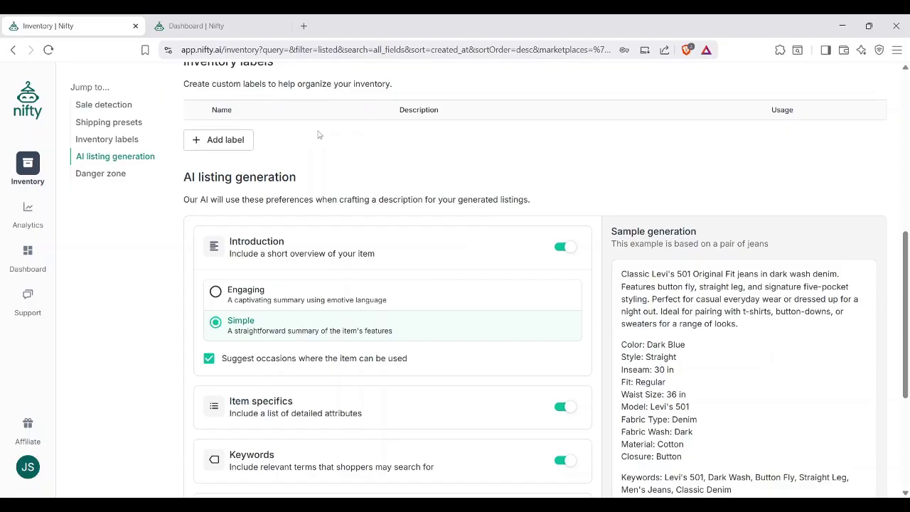
# - Review the AI listing generation preferences down to the custom footer, and return to the start of the inventory settings
pyautogui.scroll(-2, 318, 135)
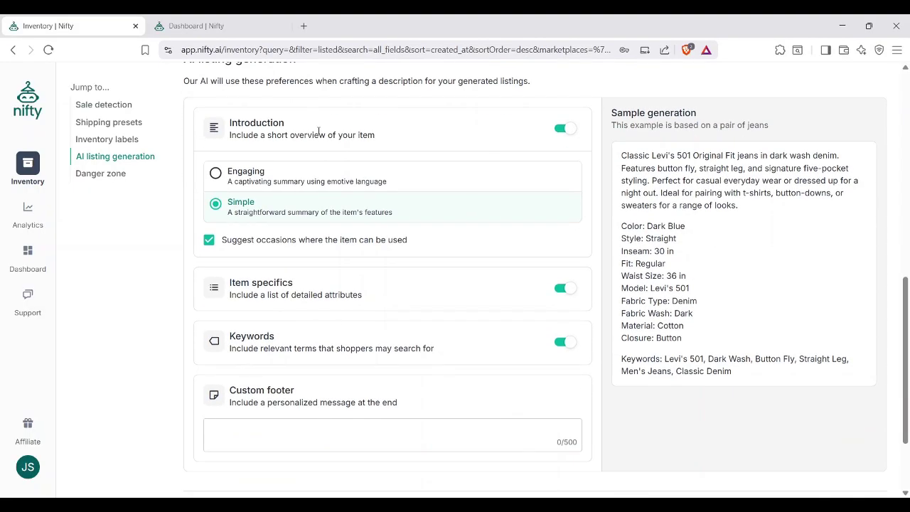
pyautogui.scroll(2, 319, 133)
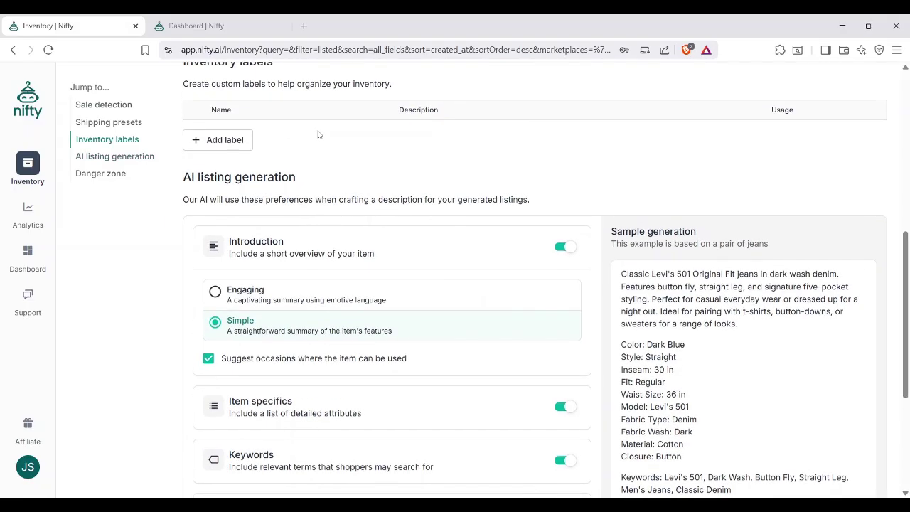
pyautogui.scroll(-2, 318, 135)
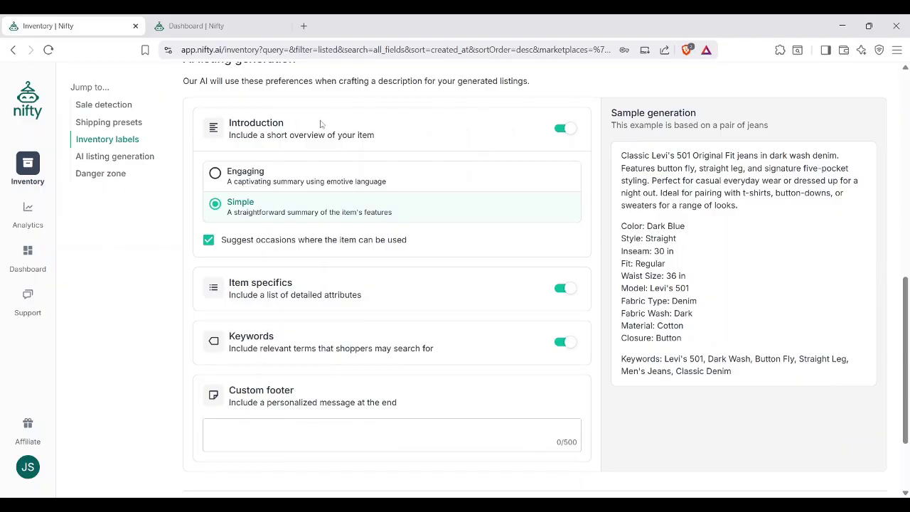
pyautogui.scroll(2, 299, 149)
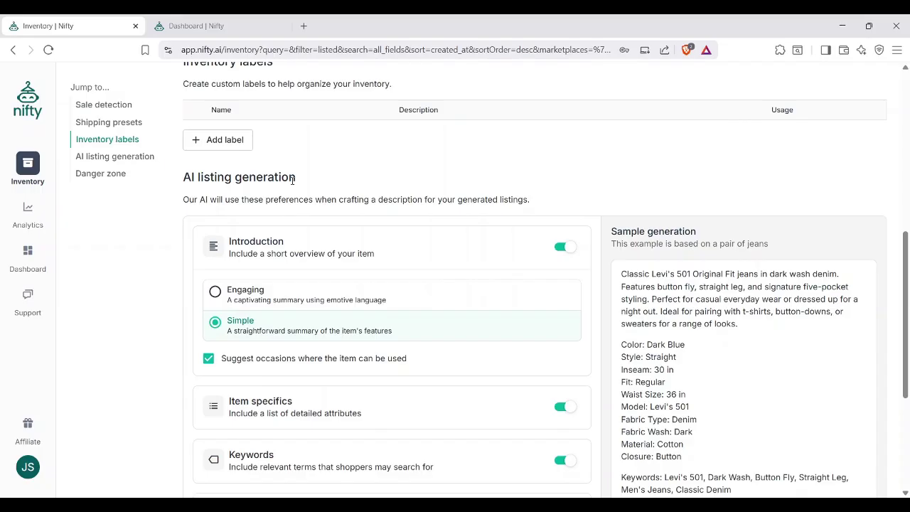
pyautogui.scroll(-3, 292, 179)
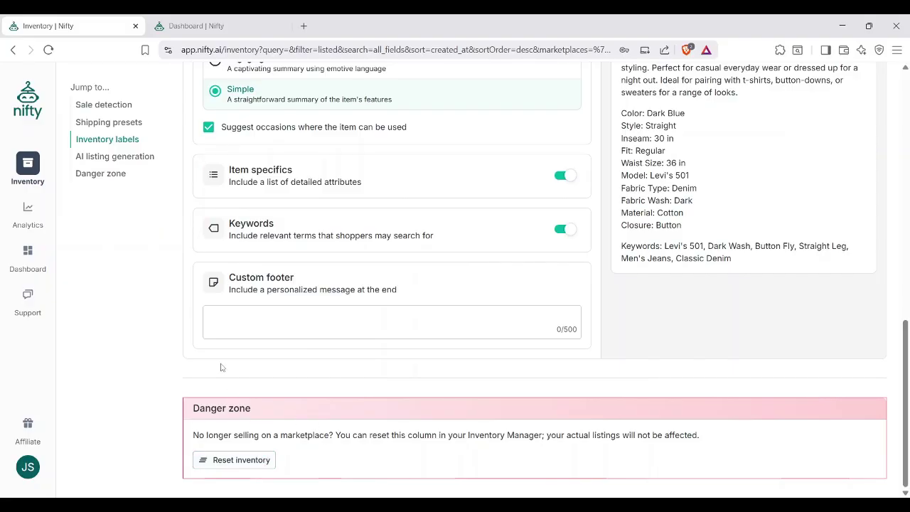
pyautogui.click(239, 334)
pyautogui.scroll(15, 241, 339)
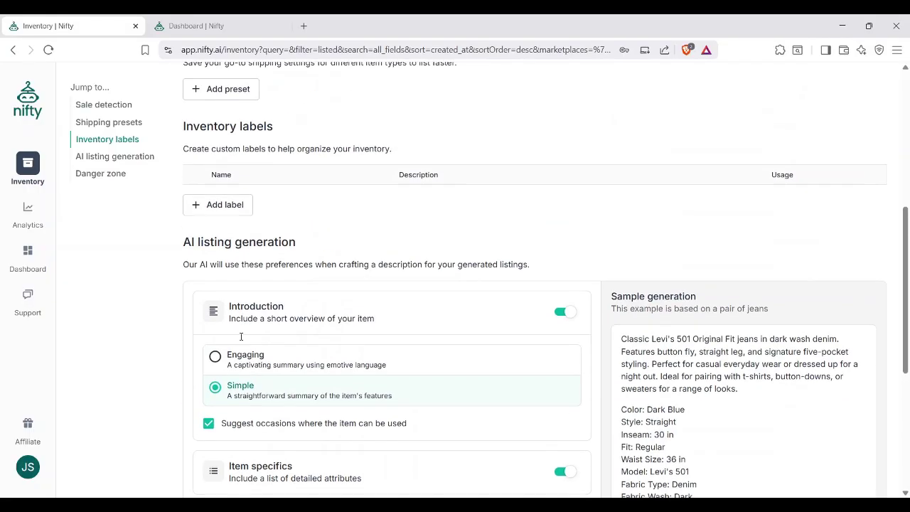
pyautogui.scroll(1, 241, 339)
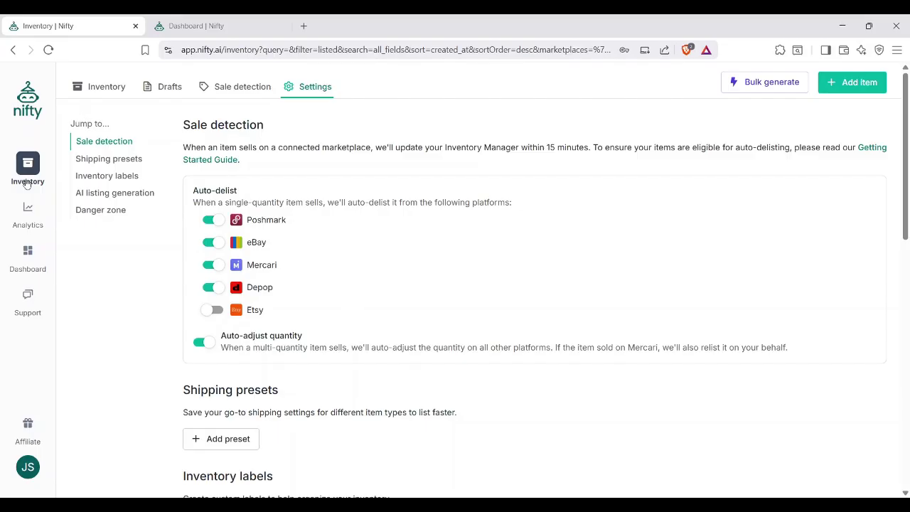
# - Open the analytics orders and examine each order's sale price, days listed, marketplace fees and profit
pyautogui.click(29, 219)
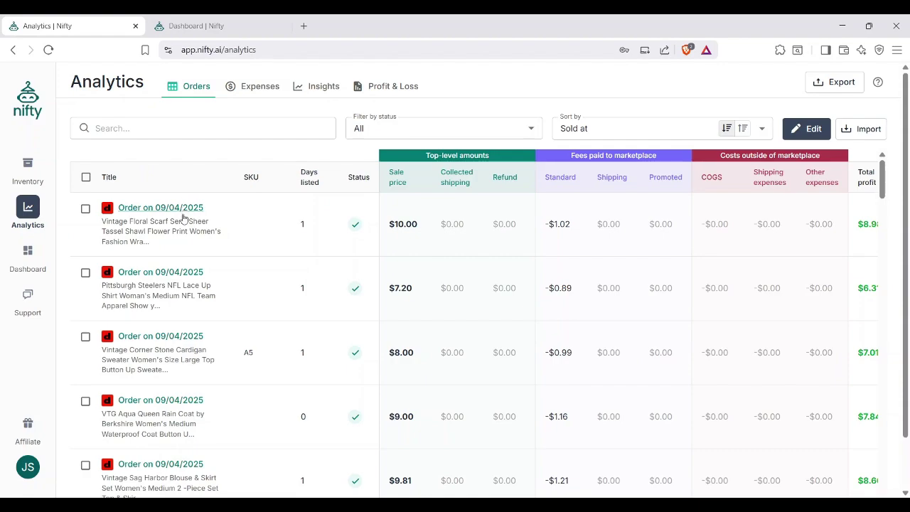
pyautogui.scroll(-3, 188, 323)
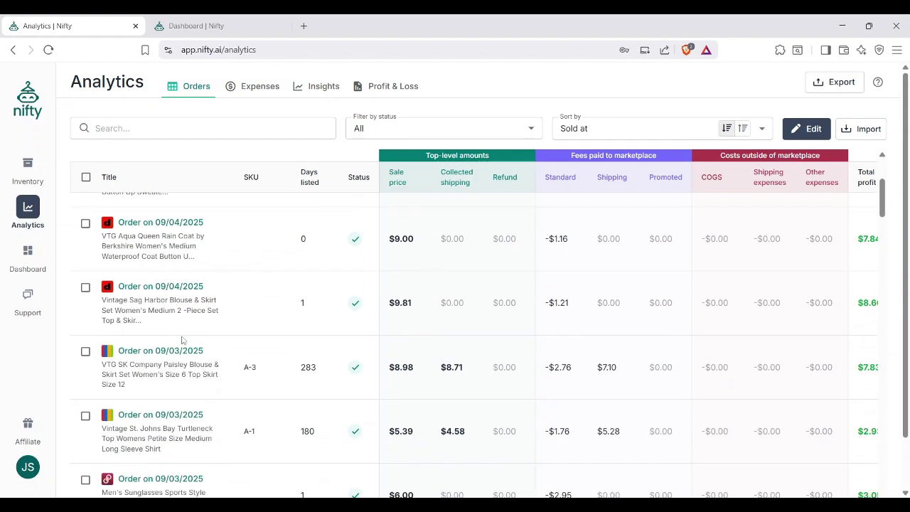
pyautogui.scroll(-5, 181, 340)
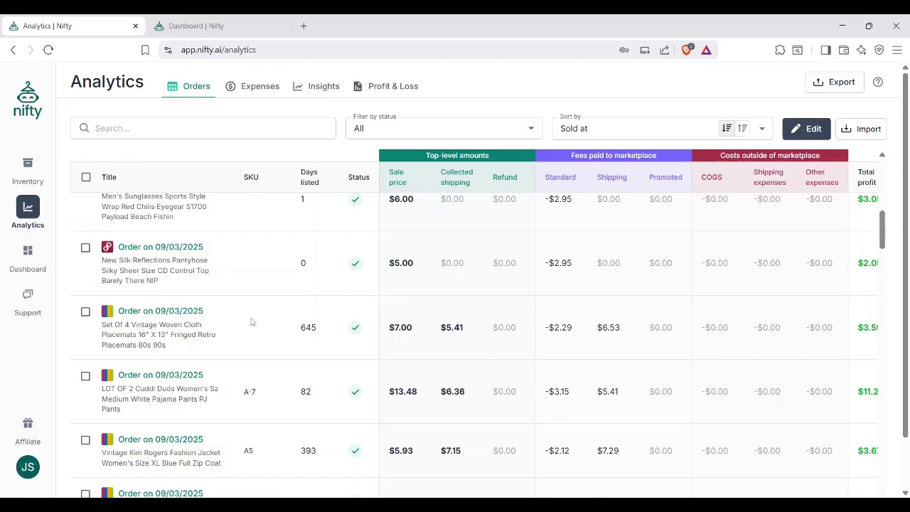
pyautogui.scroll(-3, 250, 322)
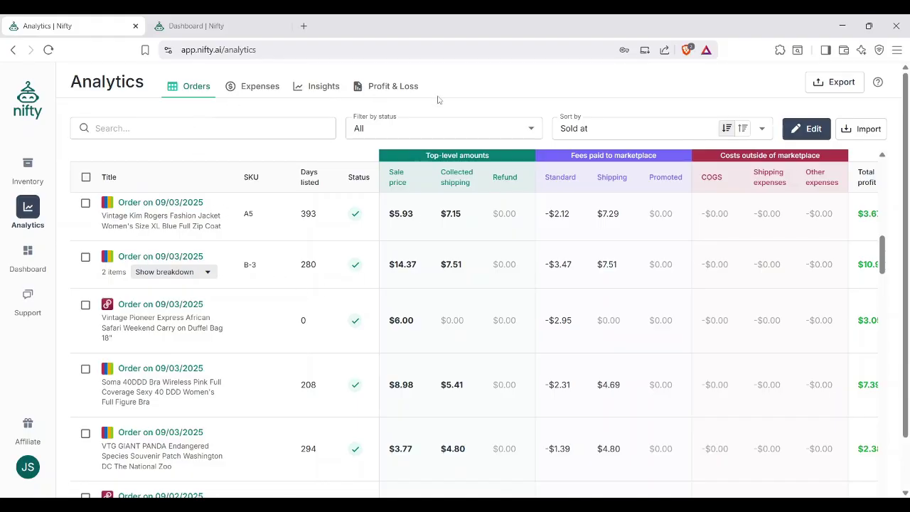
pyautogui.scroll(-5, 244, 280)
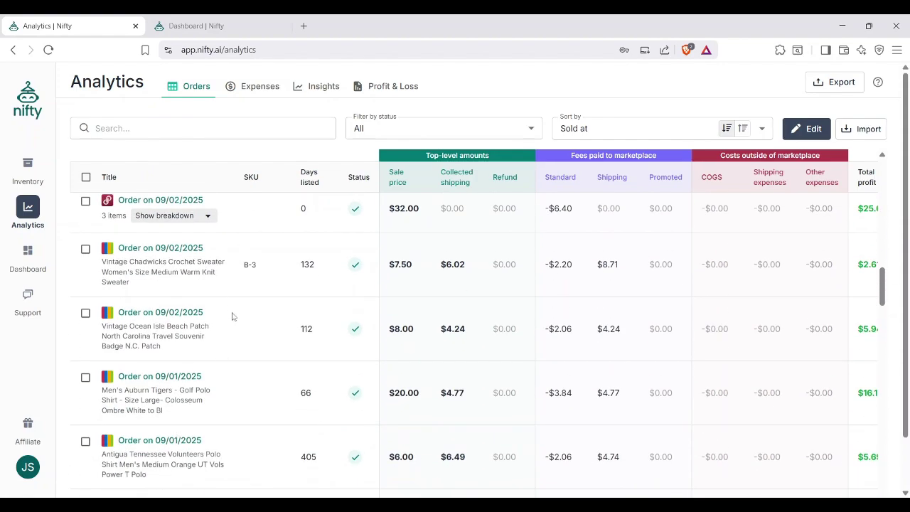
# - Return to the start of the orders table and search the orders for "tie"
pyautogui.scroll(3, 232, 316)
pyautogui.scroll(8, 231, 316)
pyautogui.click(222, 130)
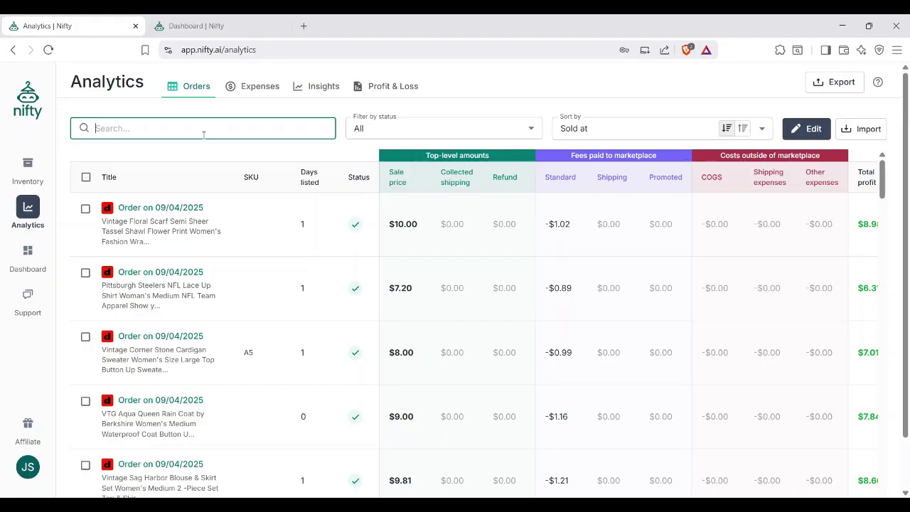
pyautogui.write('tie')
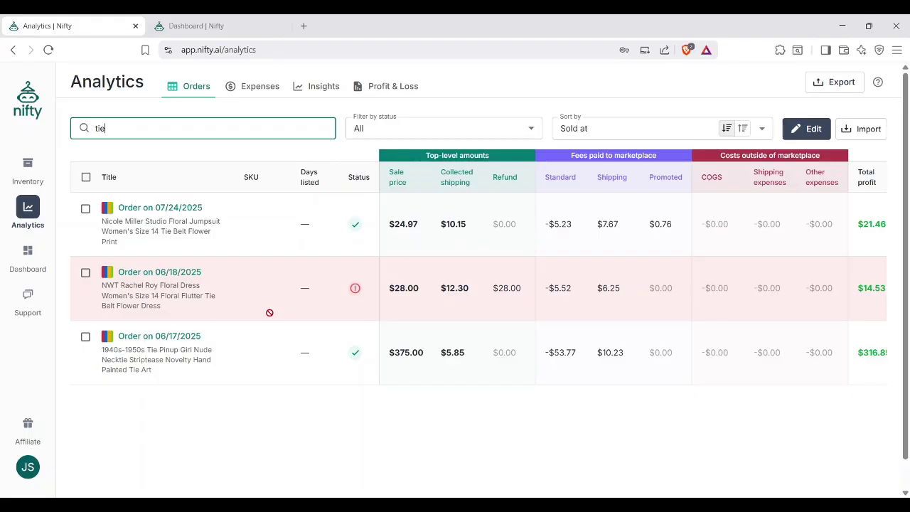
# - Open the automation dashboard and review the activity for Poshmark, eBay, Mercari and Depop
pyautogui.click(28, 256)
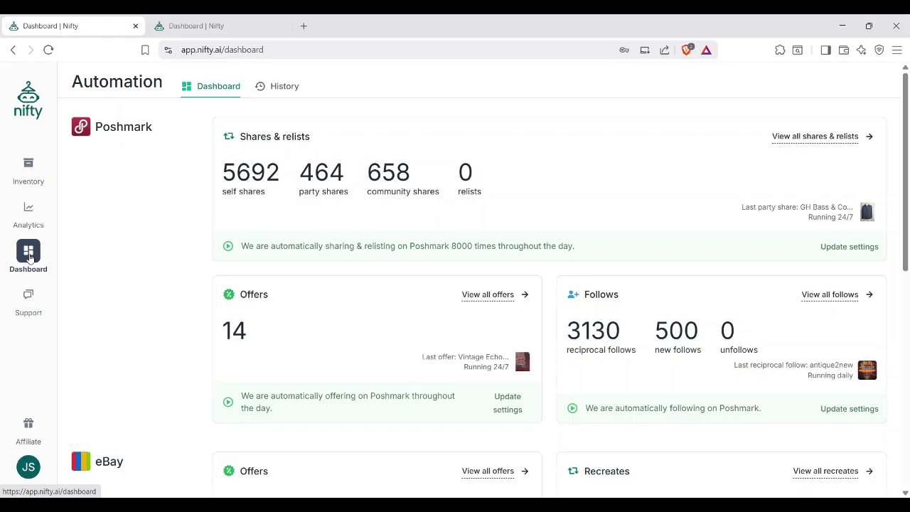
pyautogui.scroll(-3, 201, 273)
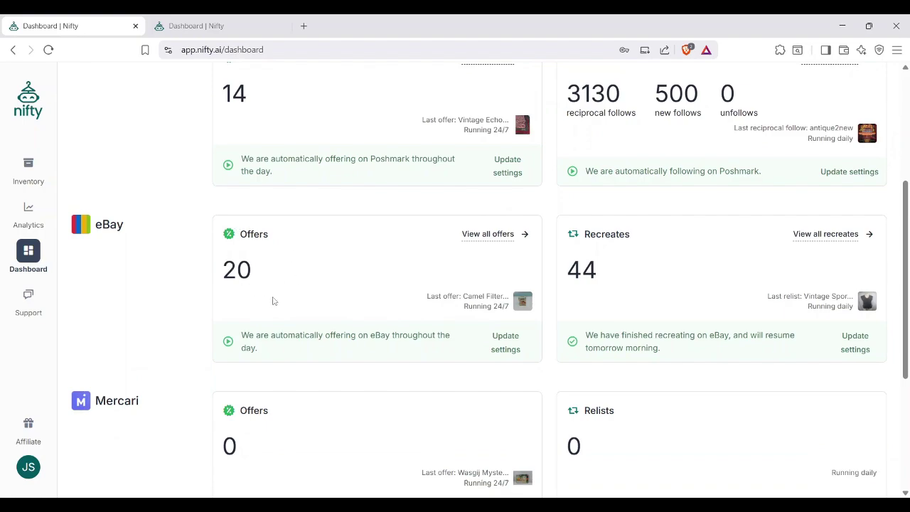
pyautogui.scroll(-3, 399, 264)
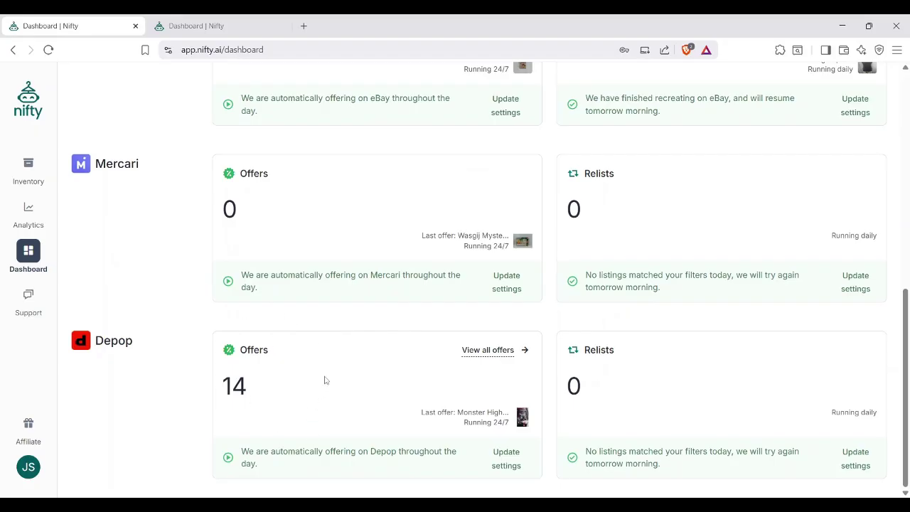
pyautogui.scroll(1, 335, 377)
pyautogui.scroll(8, 335, 377)
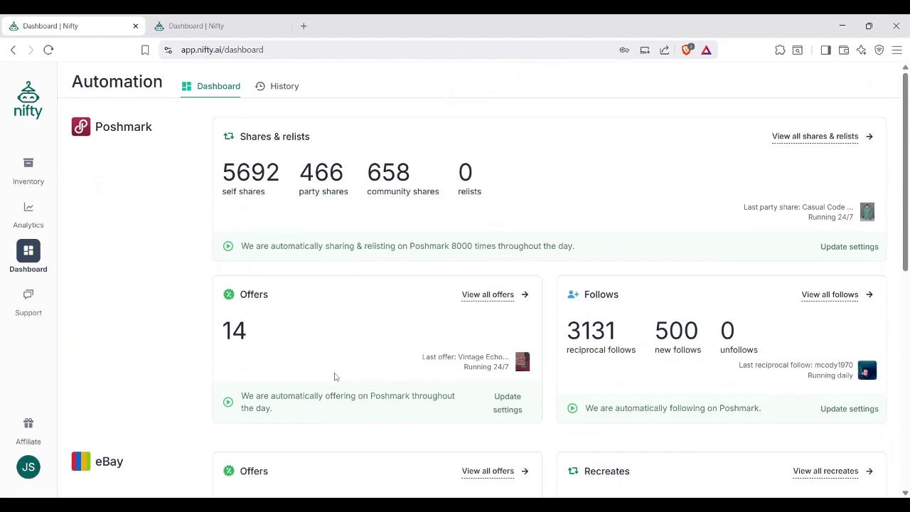